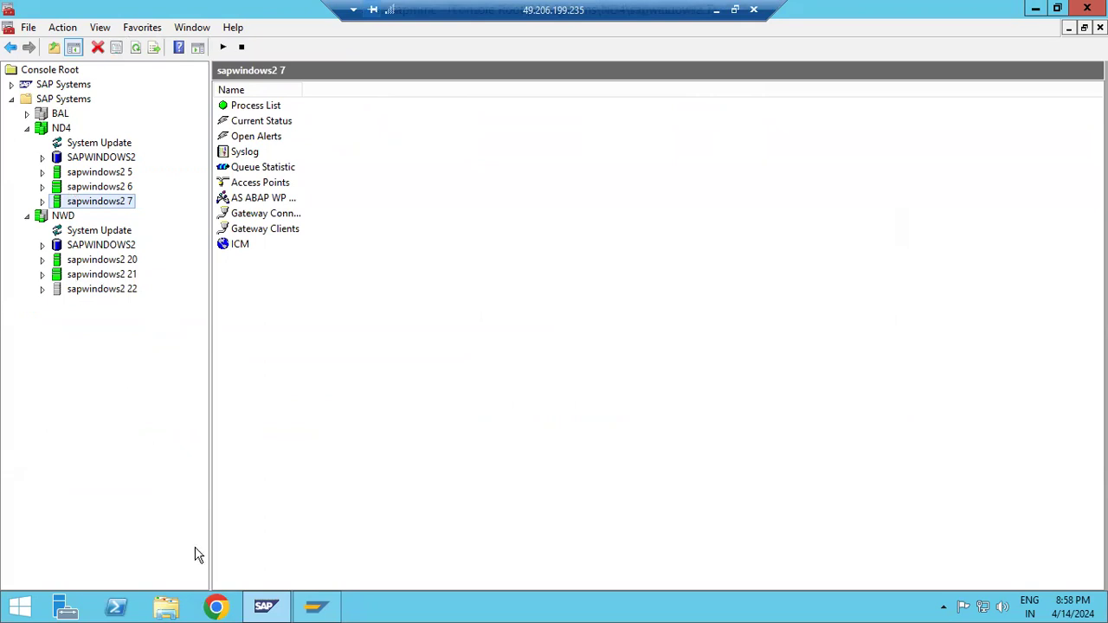
Switch to SAP Logon and log on to the SAP NWD SYSTEM connection, client 001, as user basis with the account password
left_click(316, 606)
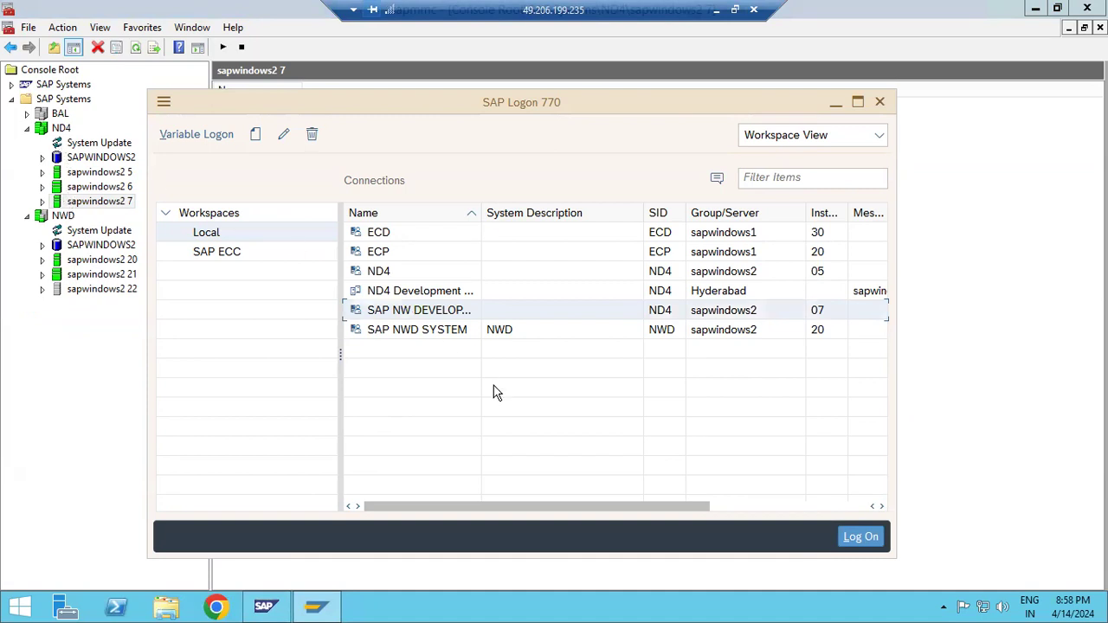
double_click(425, 309)
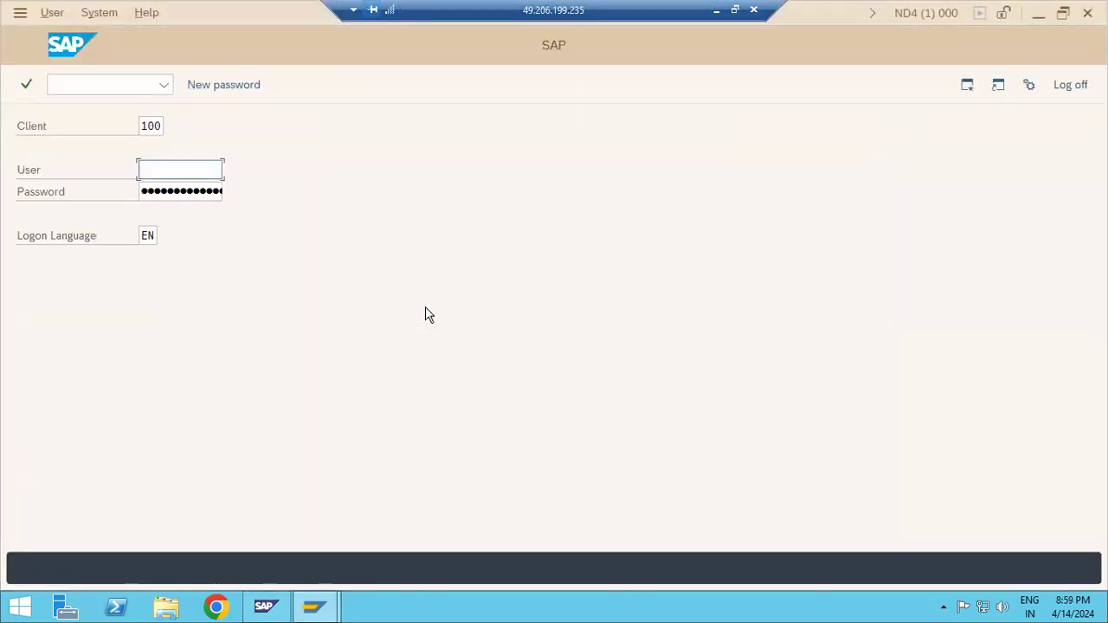
left_click(1070, 84)
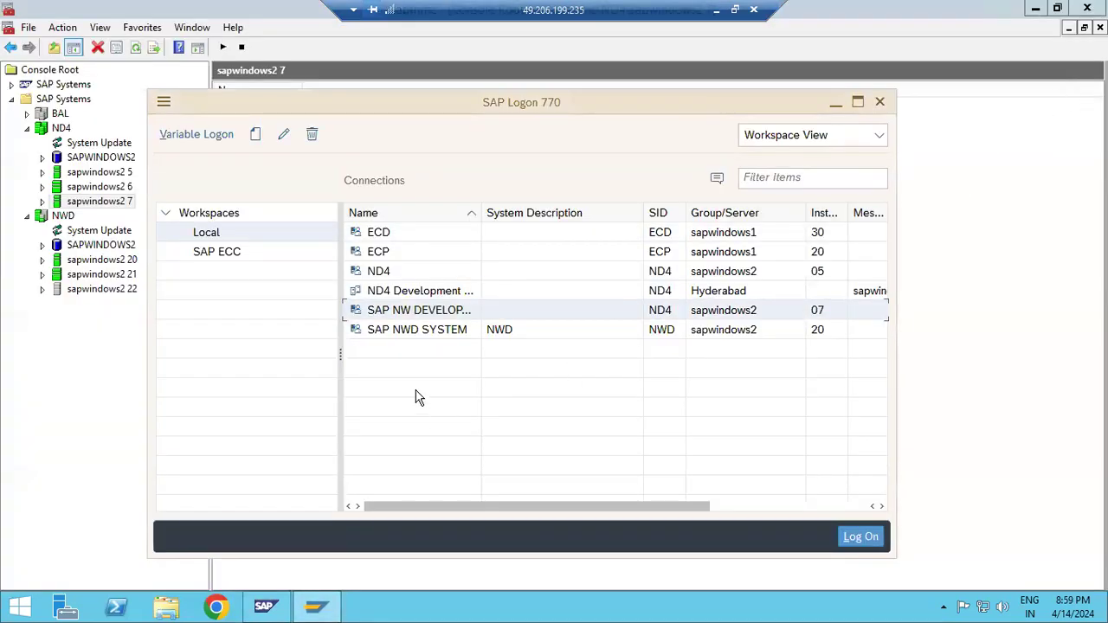
double_click(407, 334)
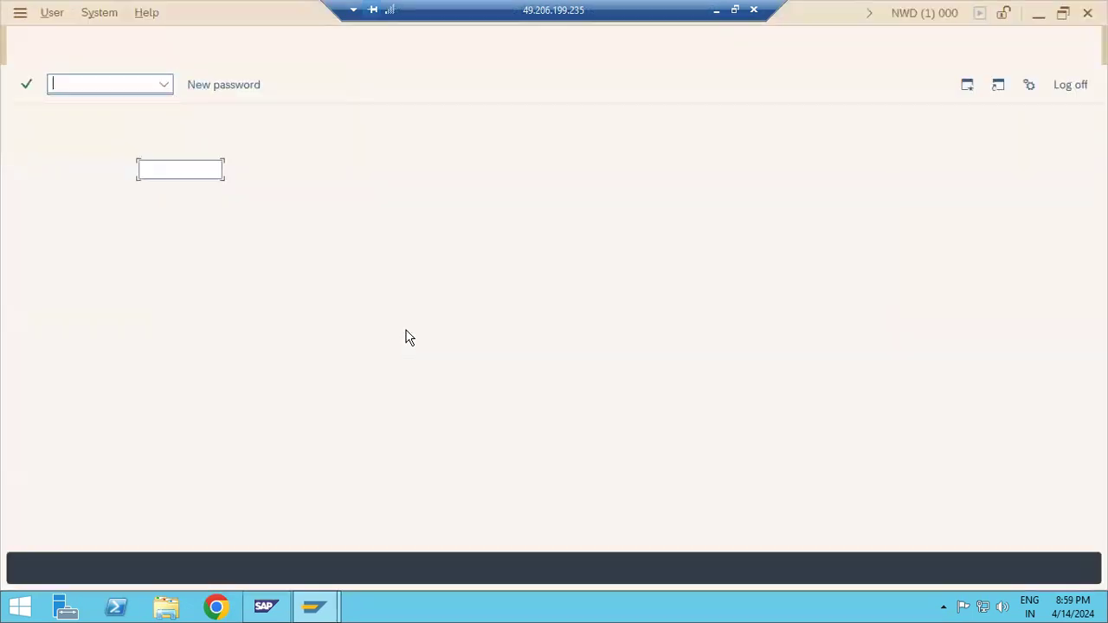
type("basis")
key("Tab")
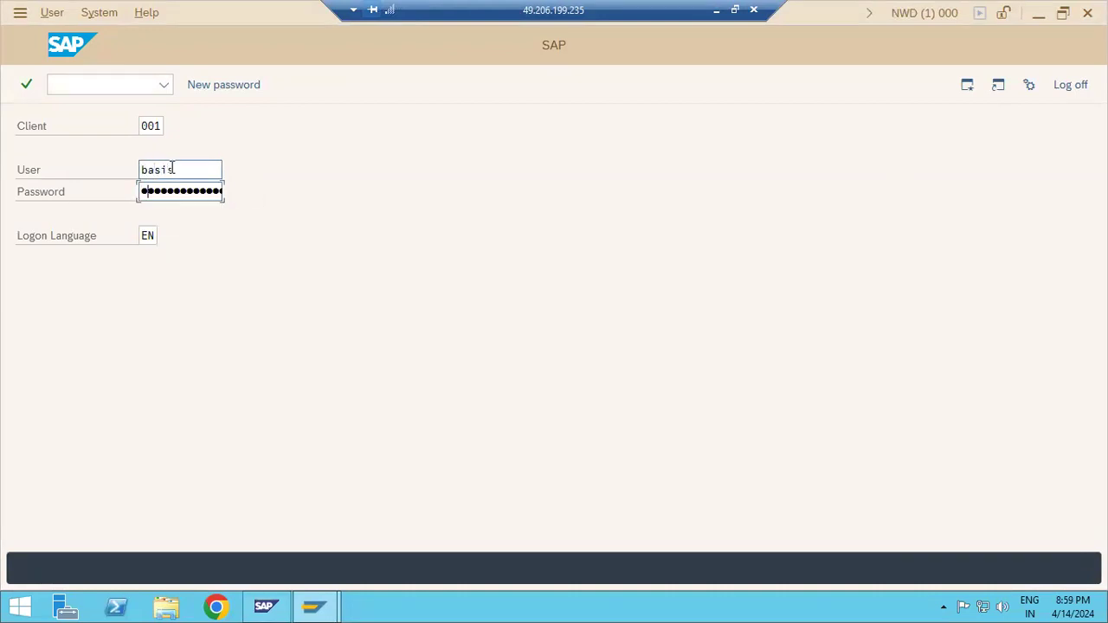
key("Return")
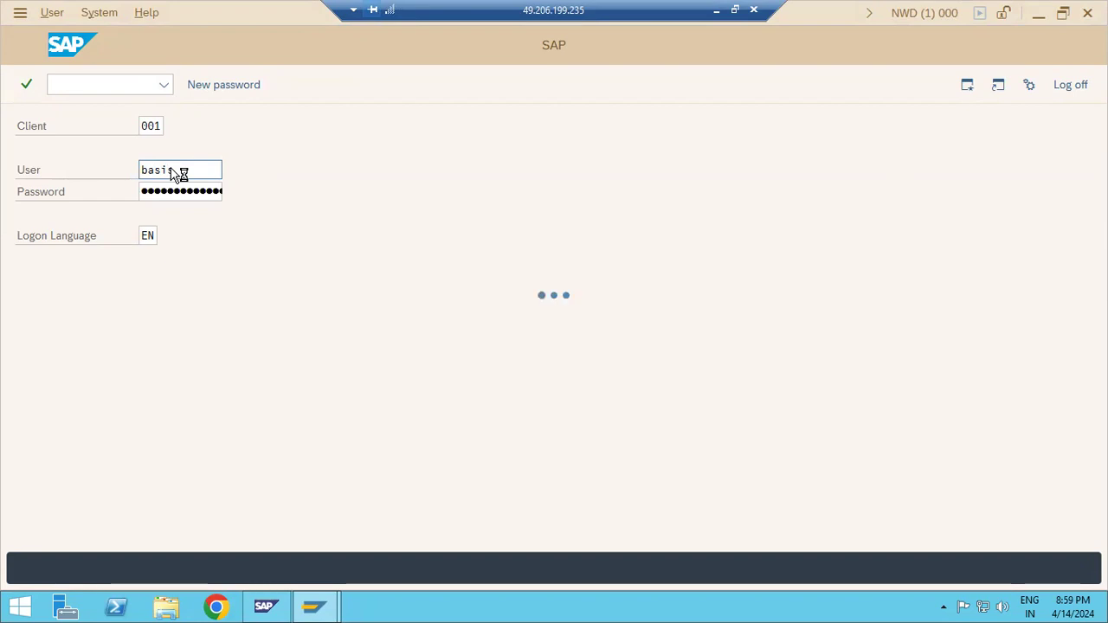
Open transaction scc8 for client export and view the list of available copy profiles
type("scc8")
key("Return")
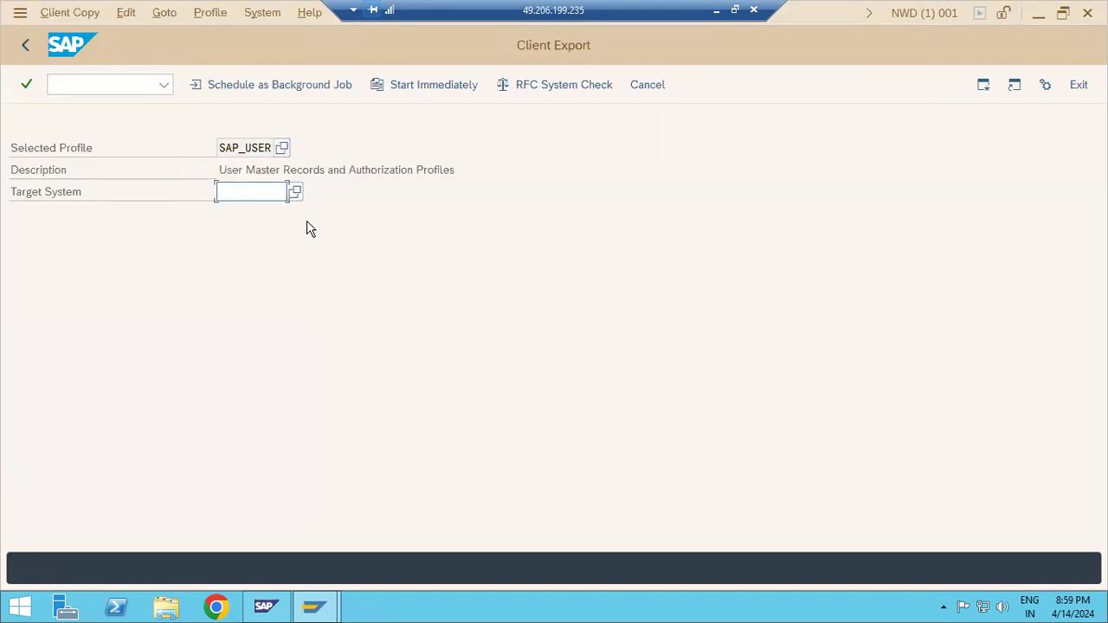
left_click(282, 148)
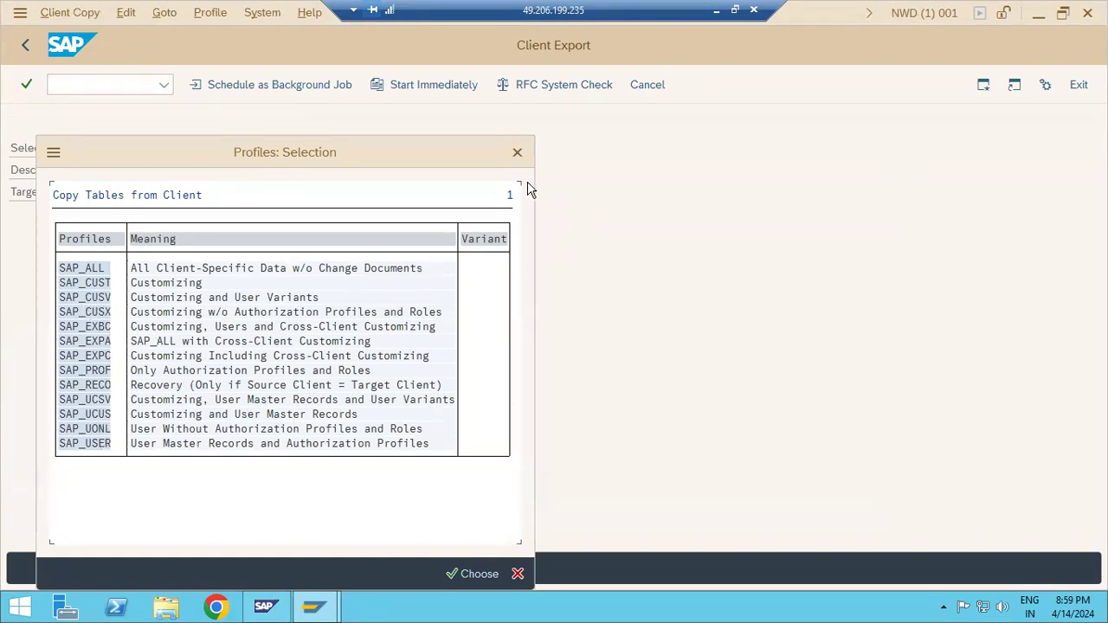
left_click(517, 154)
Choose ND4 as the target system for the SAP_USER client export
type("*")
left_click(295, 191)
left_click(289, 275)
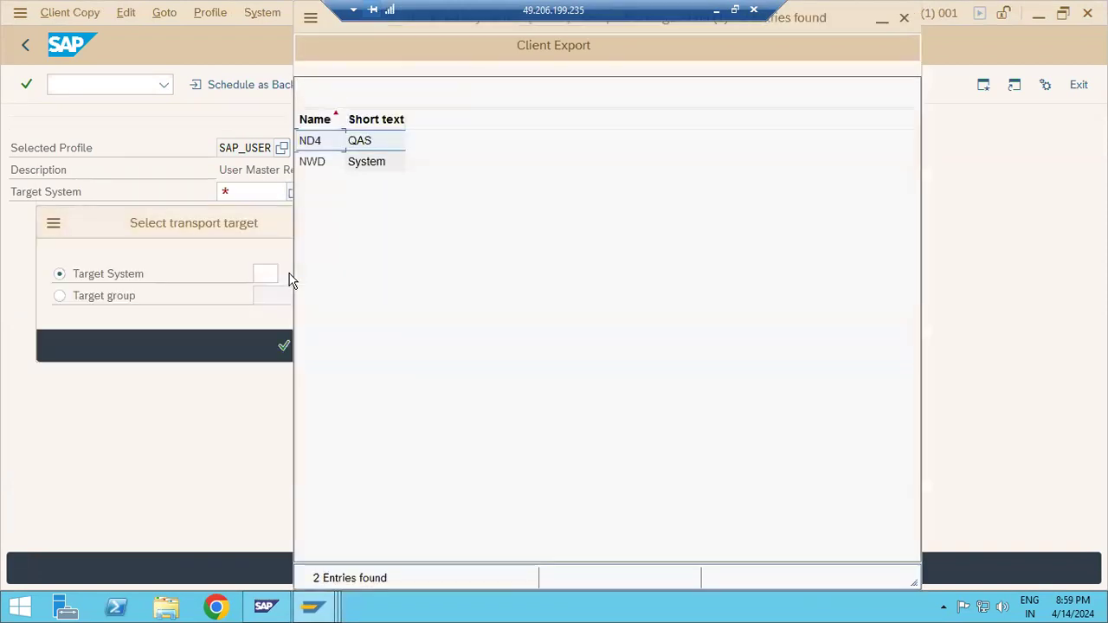
double_click(320, 151)
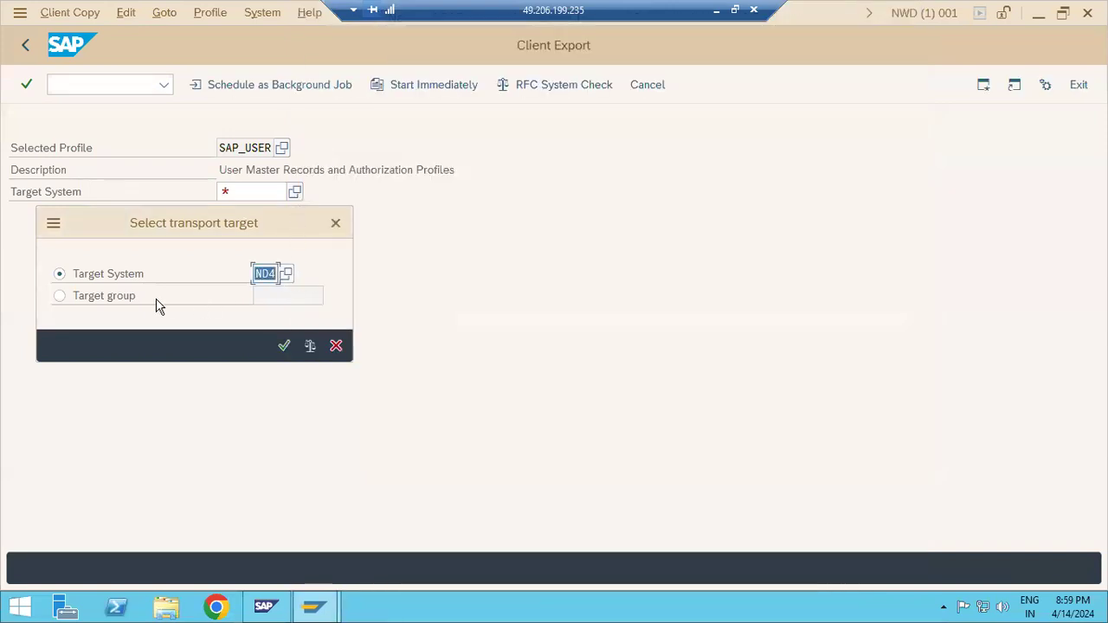
left_click(283, 346)
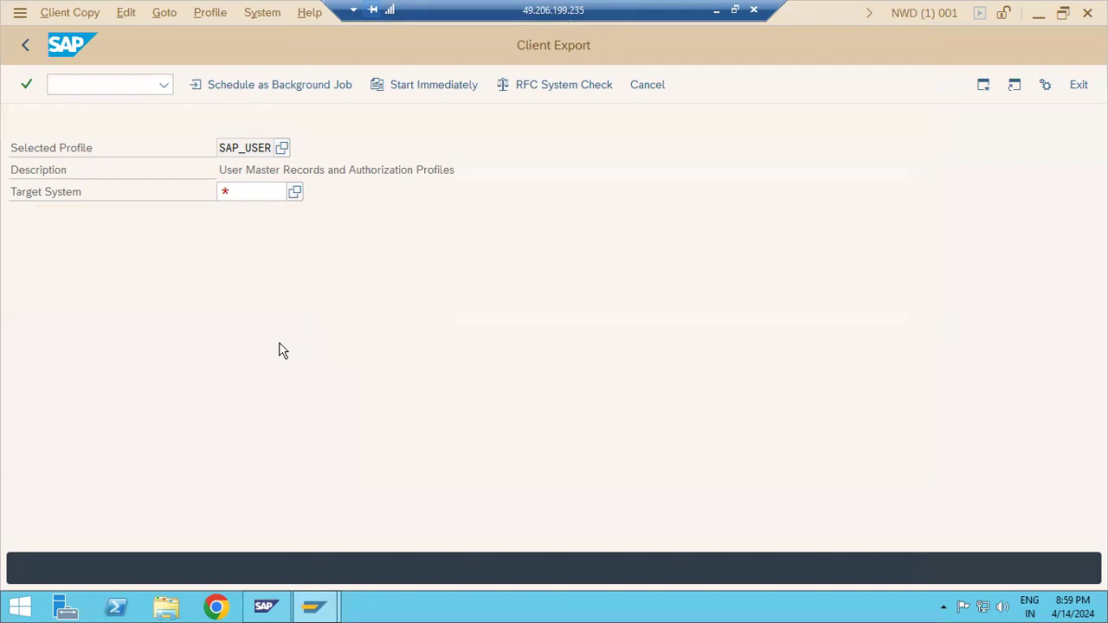
Schedule the SAP_USER client export from client 001 as an immediate background job and confirm the verification and export information
left_click(297, 93)
left_click(43, 260)
left_click(232, 89)
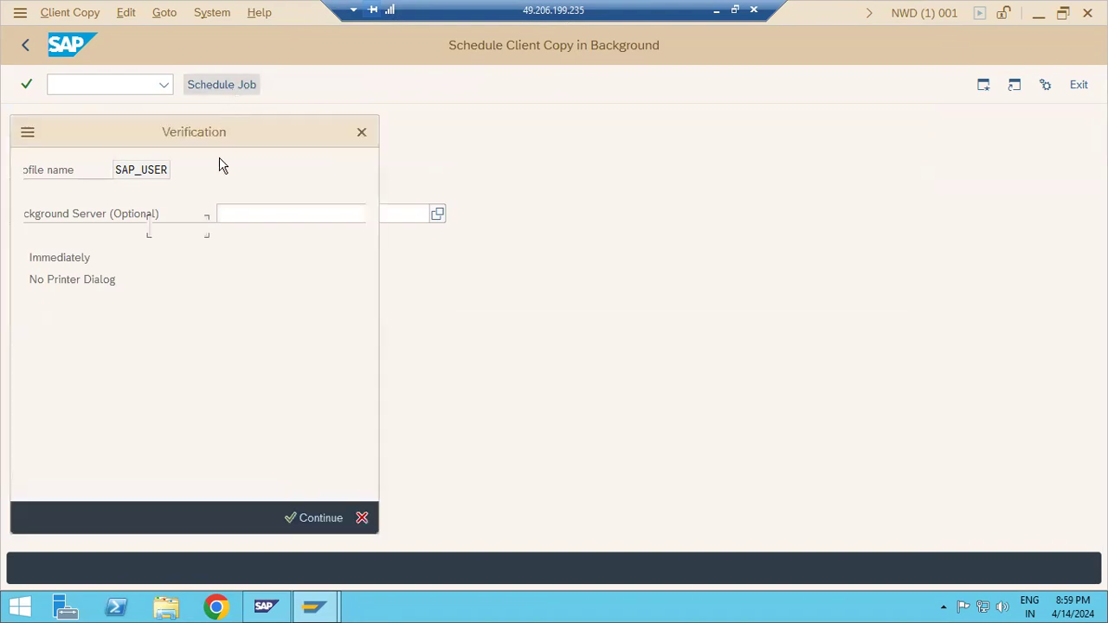
left_click(310, 518)
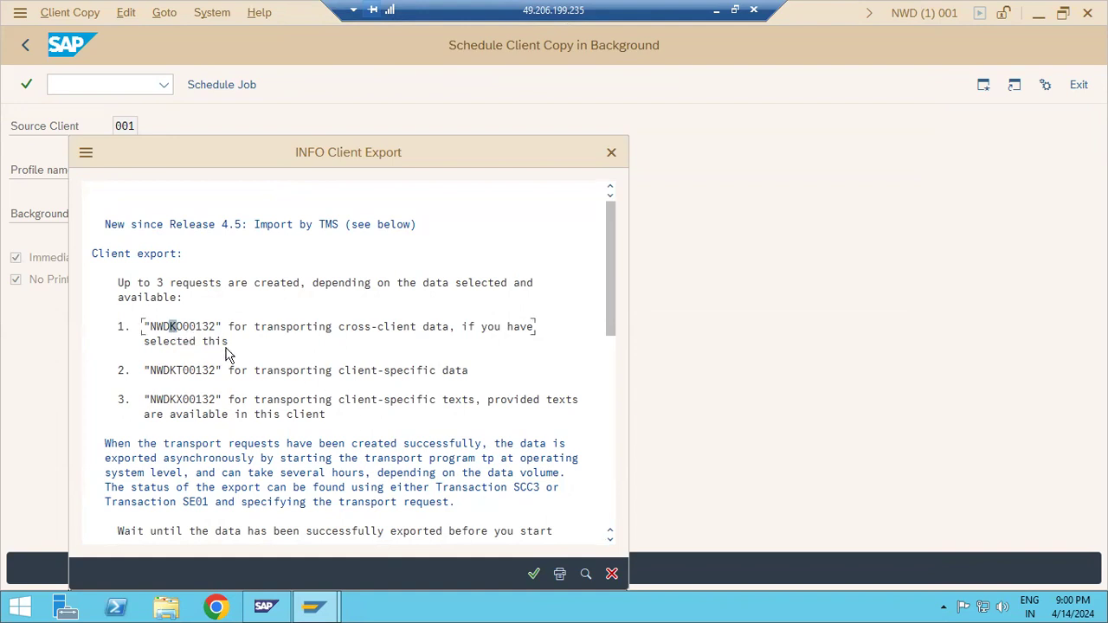
left_click(531, 576)
left_click(459, 575)
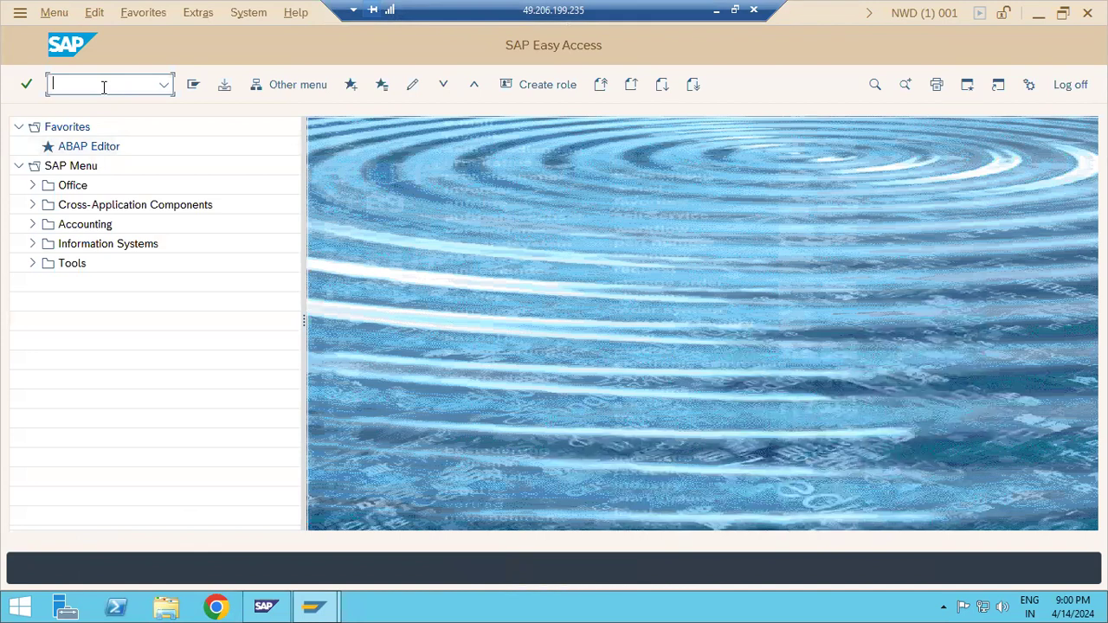
Switch to File Explorer and examine the cofiles and data folders under E:\usr\sap\trans for exported transport files
left_click(167, 606)
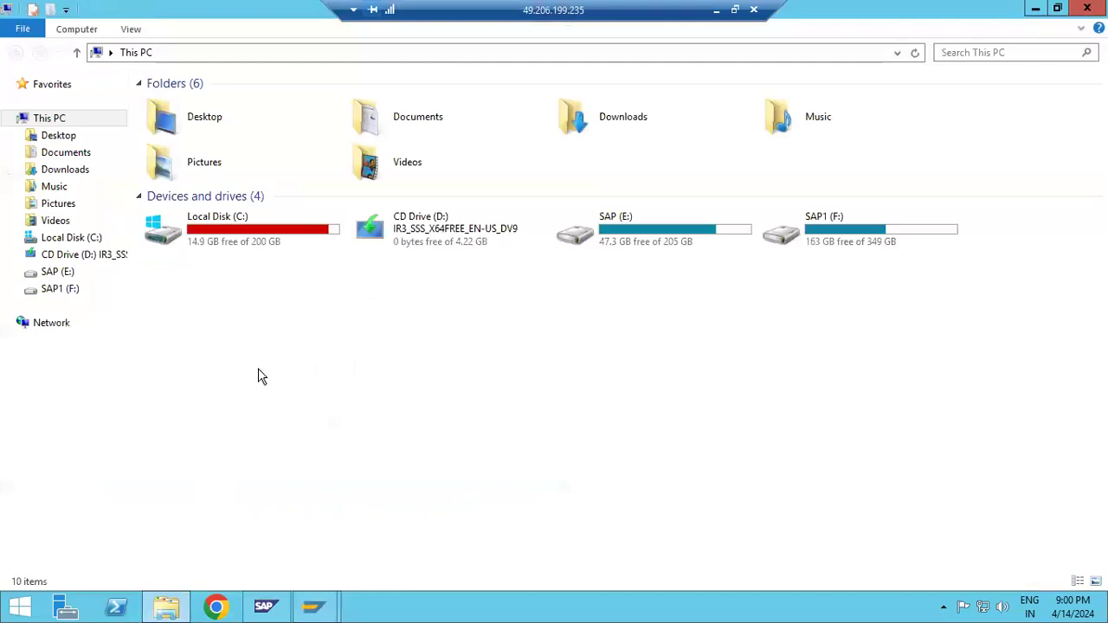
double_click(653, 235)
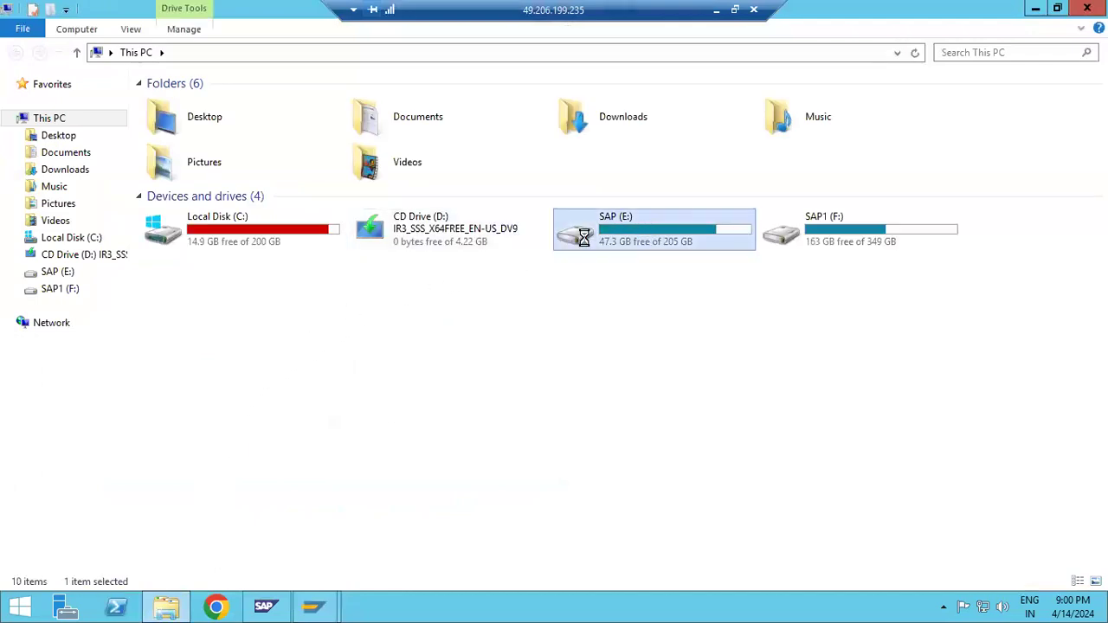
double_click(174, 292)
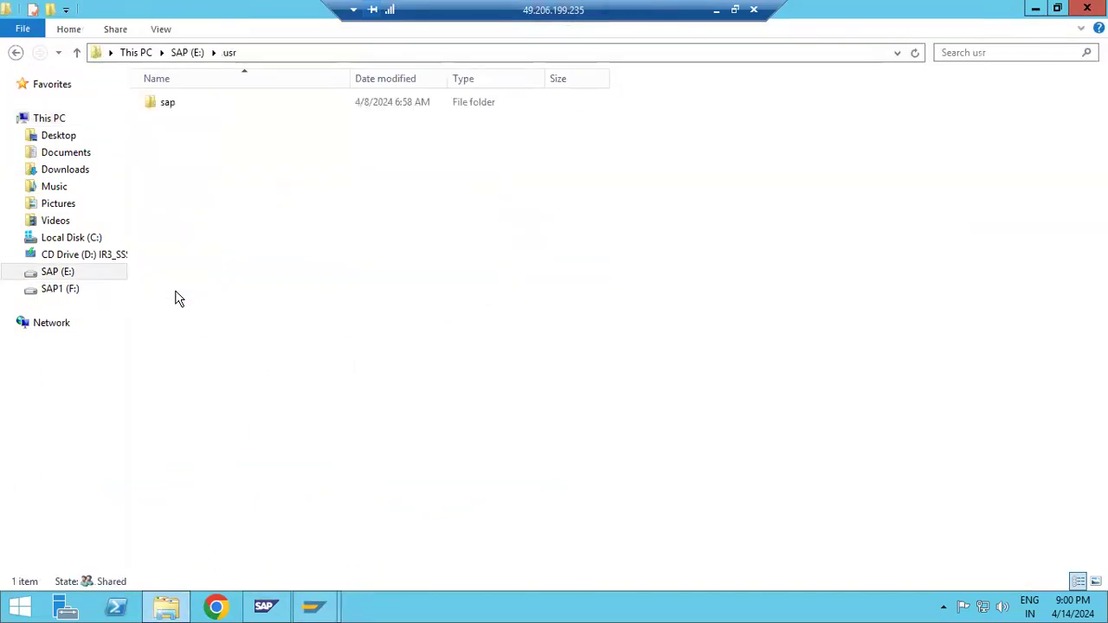
left_click(173, 111)
double_click(173, 111)
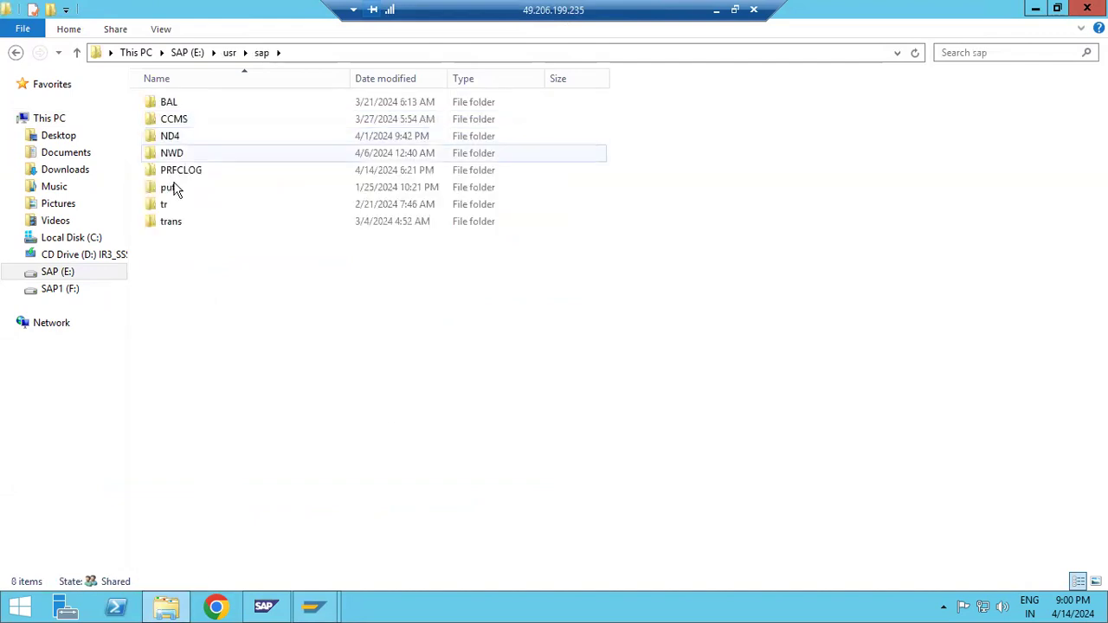
left_click(171, 223)
double_click(171, 223)
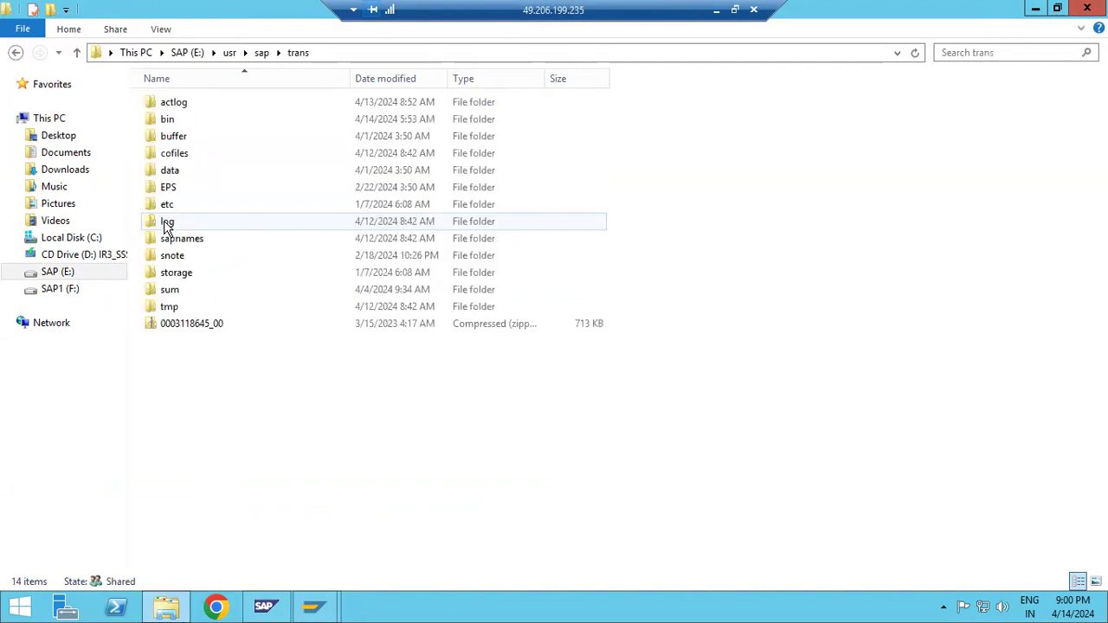
double_click(179, 159)
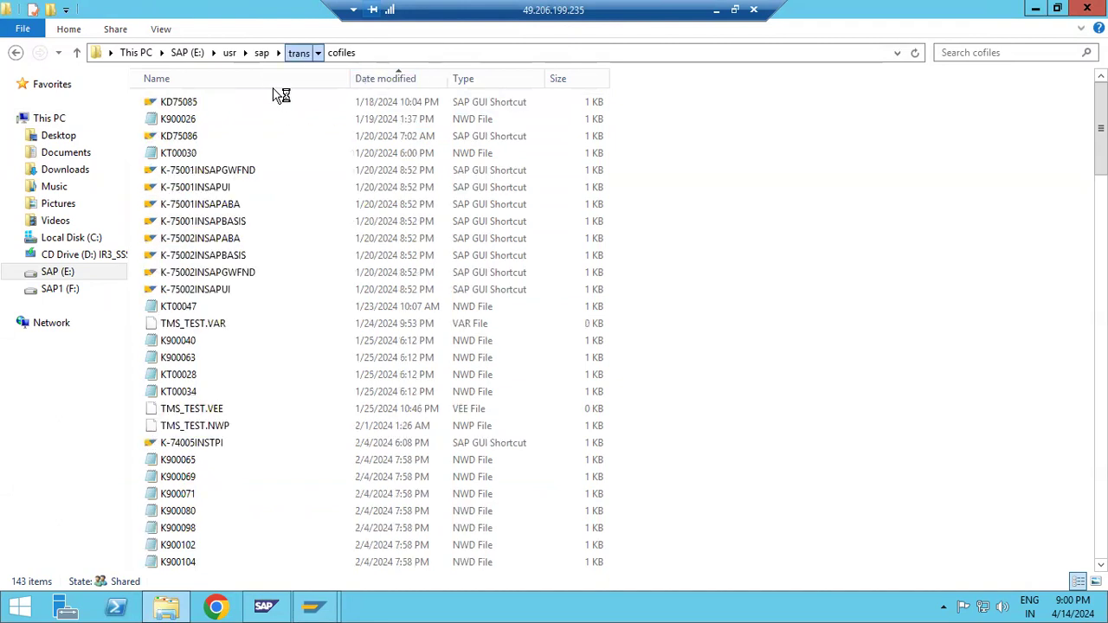
double_click(179, 173)
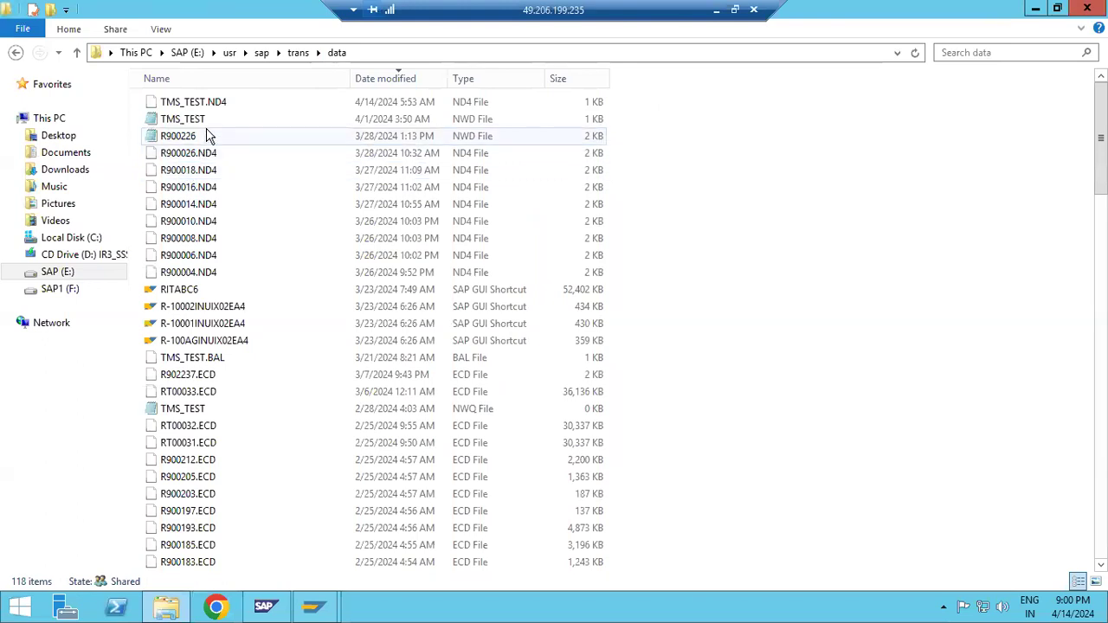
Switch to the SAP session, open the client copy logs with transaction scc3, and dismiss the Internet Explorer security warning
mouse_move(324, 610)
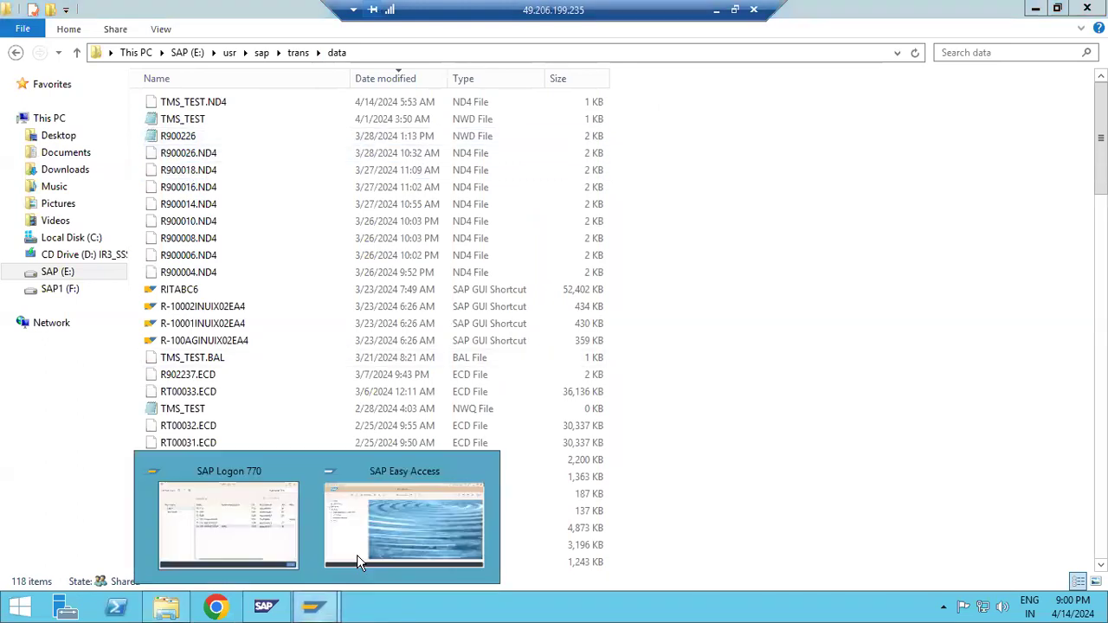
left_click(403, 524)
type("scc3")
key("Return")
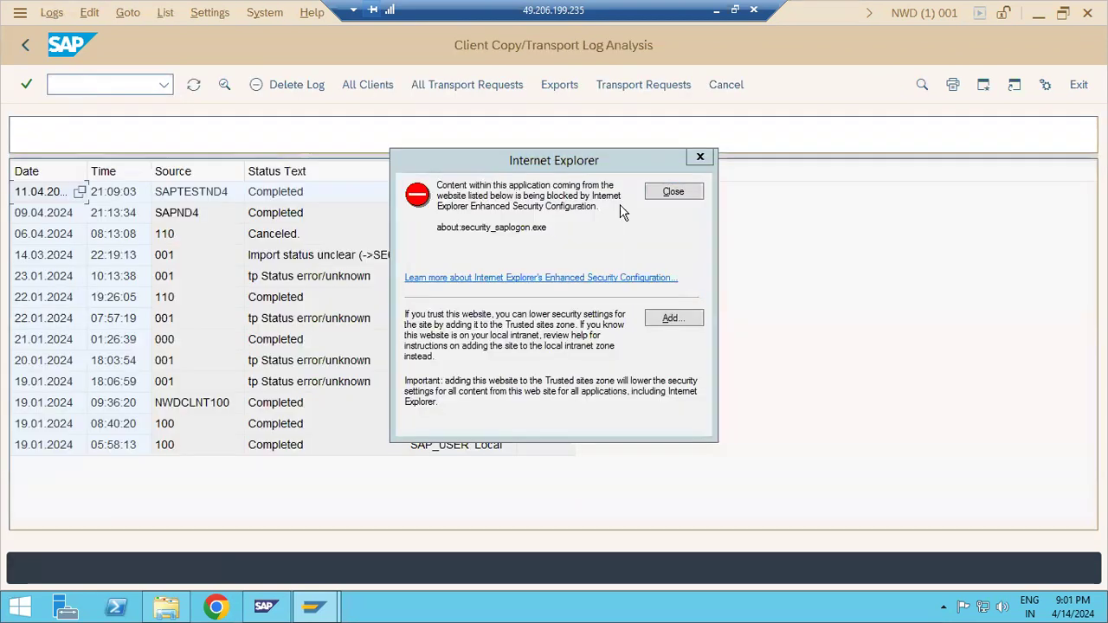
left_click(671, 194)
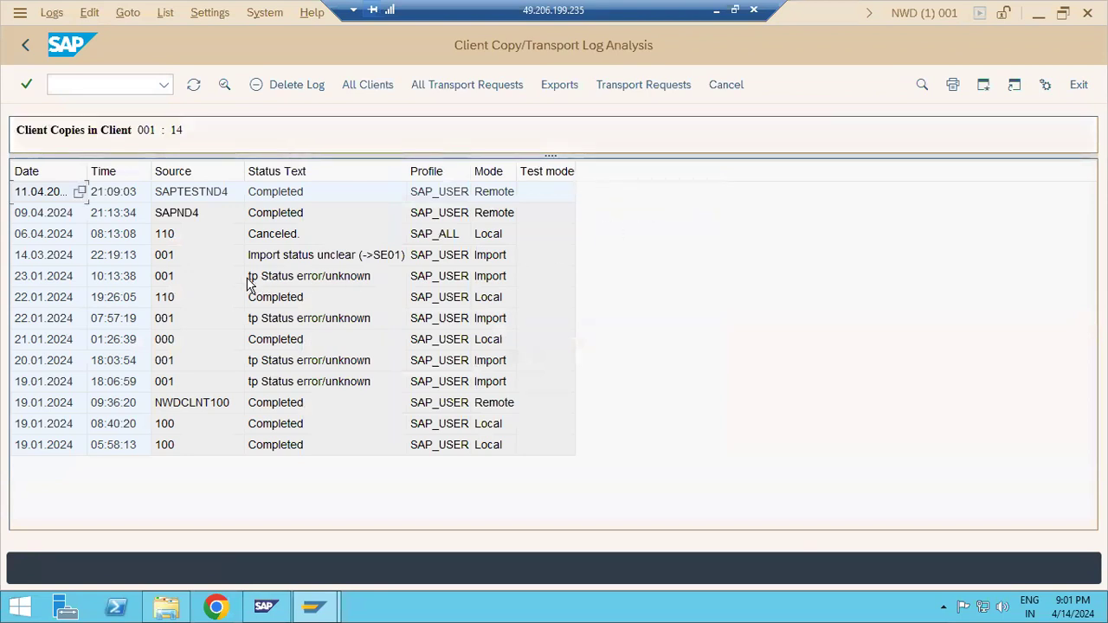
List the client export logs by source client and dismiss the security warning
left_click(579, 86)
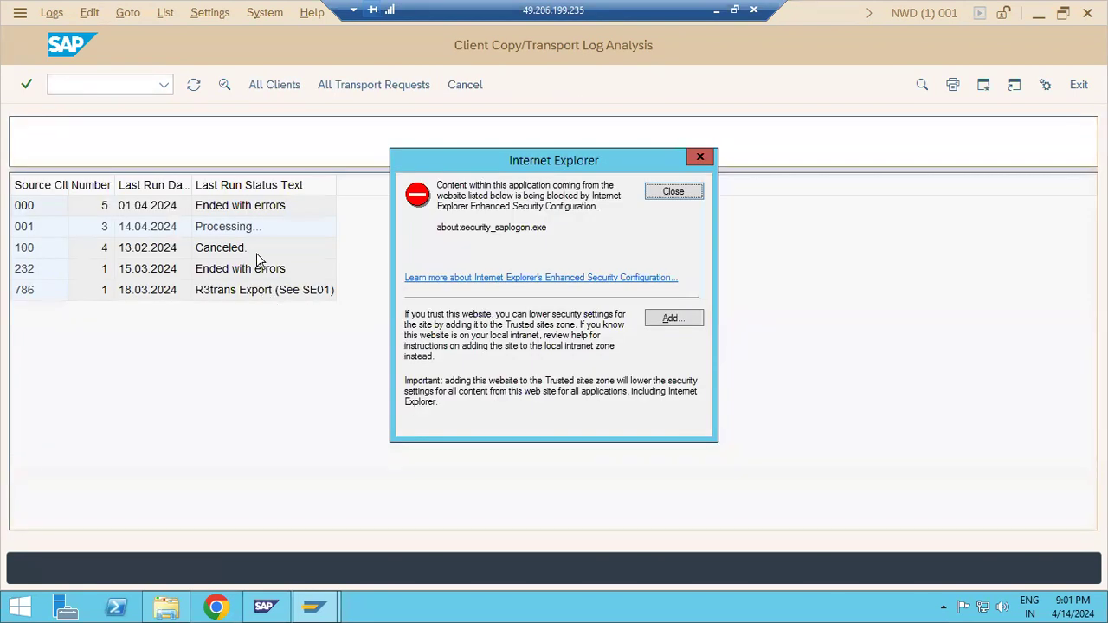
left_click(240, 232)
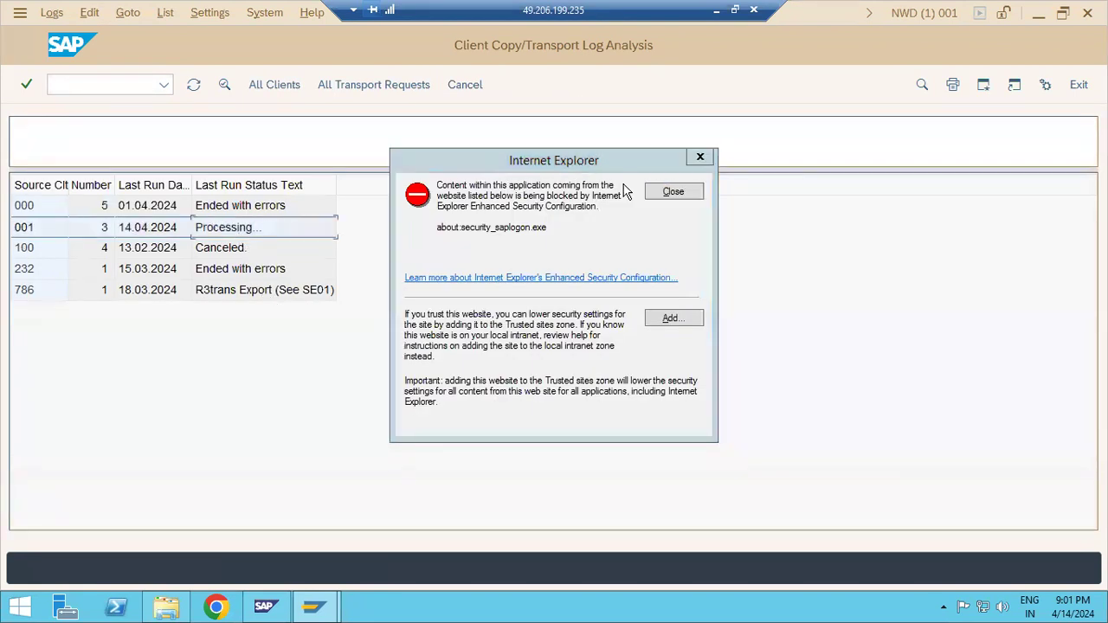
left_click(673, 190)
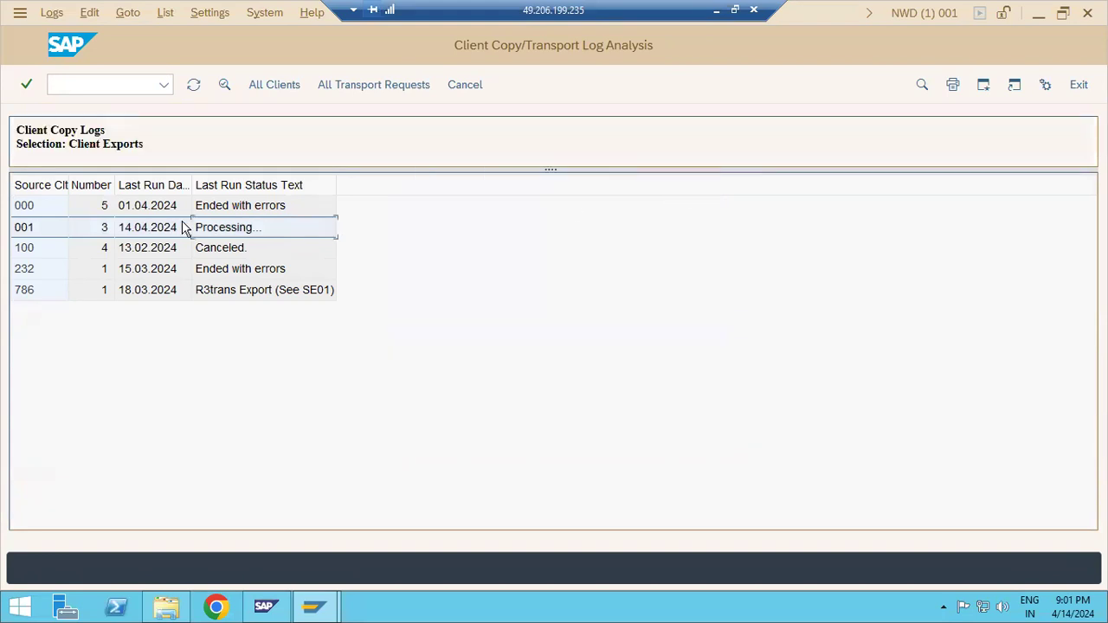
Open the exports of source client 001 and display the log of the 14.04.2024 21:00:13 export
double_click(217, 228)
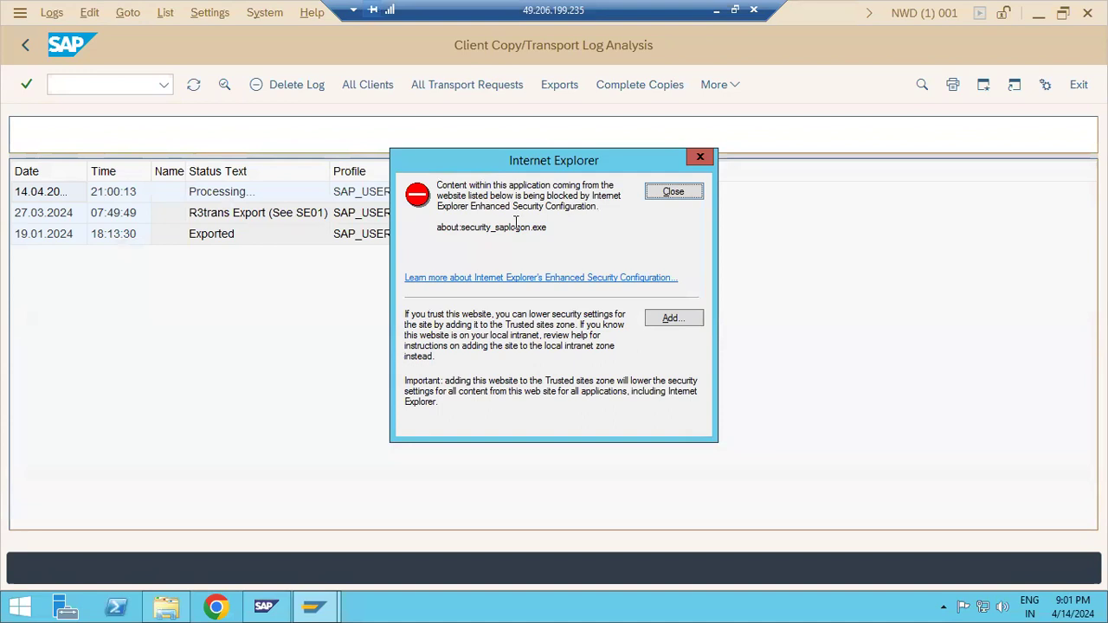
left_click(695, 200)
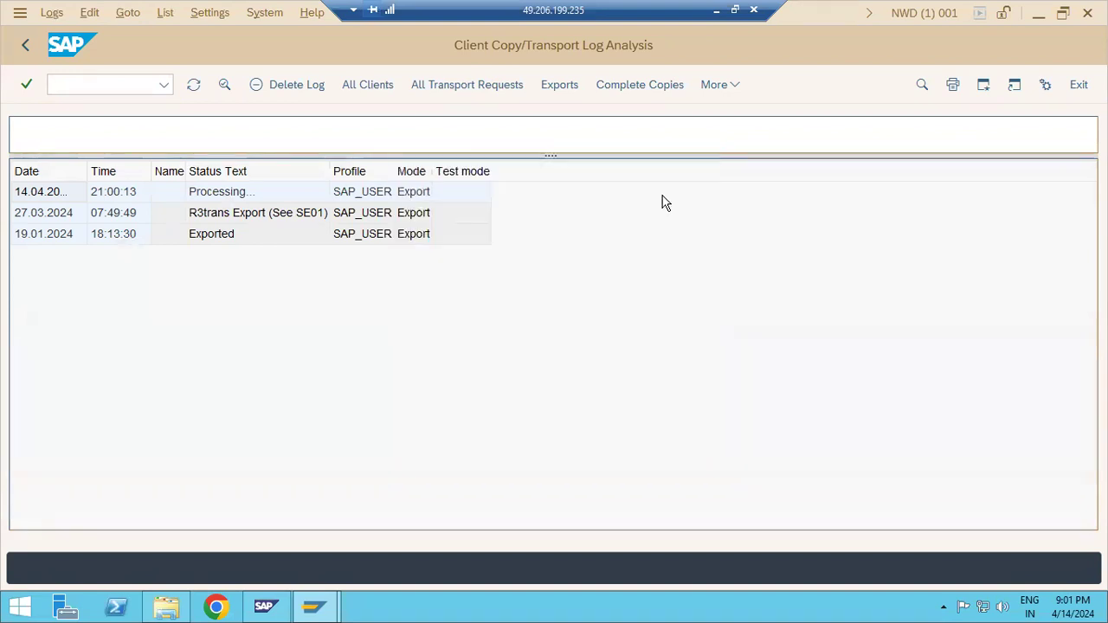
left_click(221, 199)
double_click(222, 198)
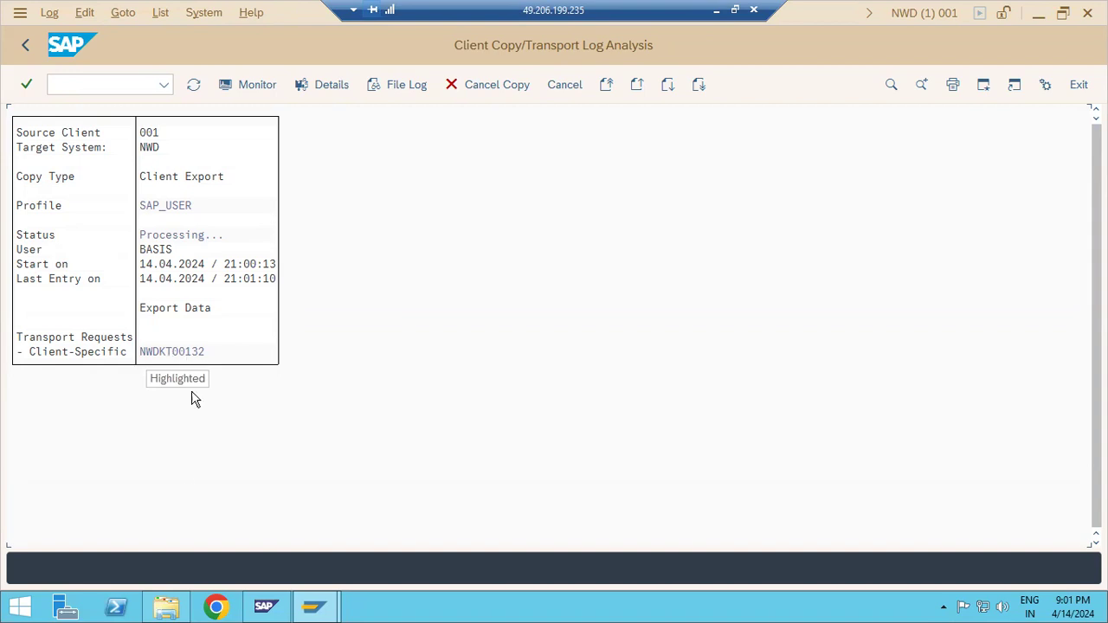
Switch to File Explorer and check the cofiles folder under trans for the new export's control file
left_click(166, 608)
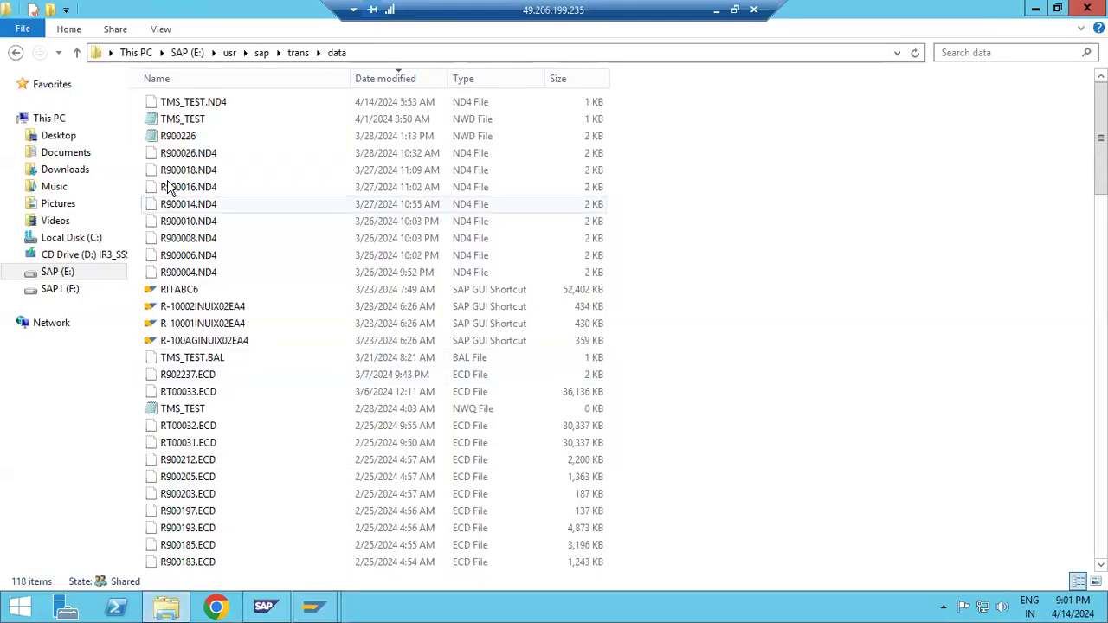
left_click(298, 52)
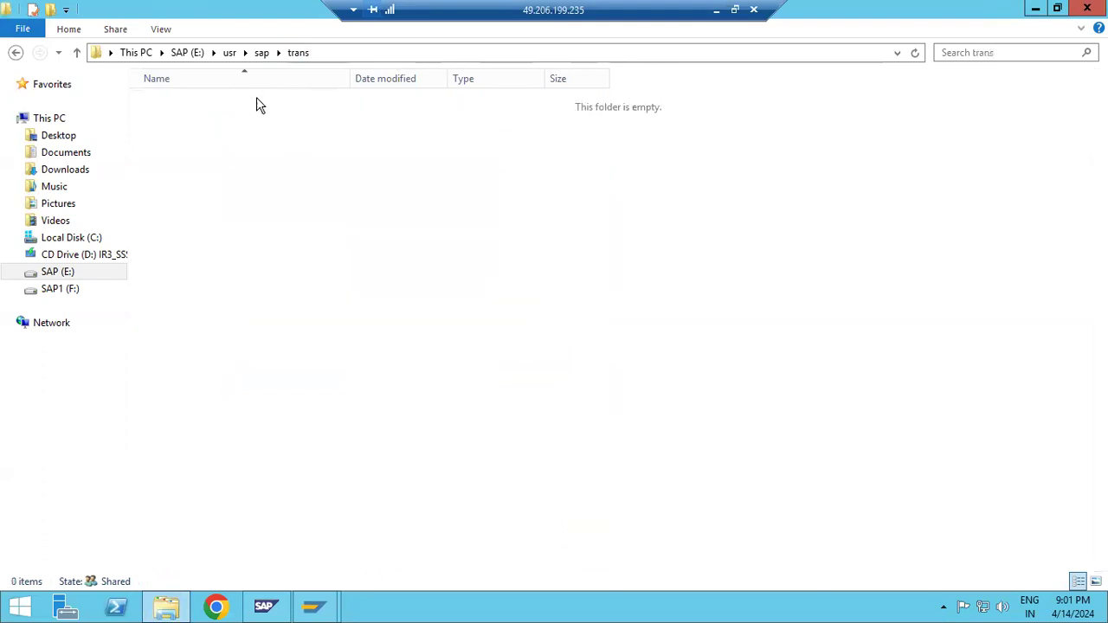
left_click(178, 156)
double_click(178, 161)
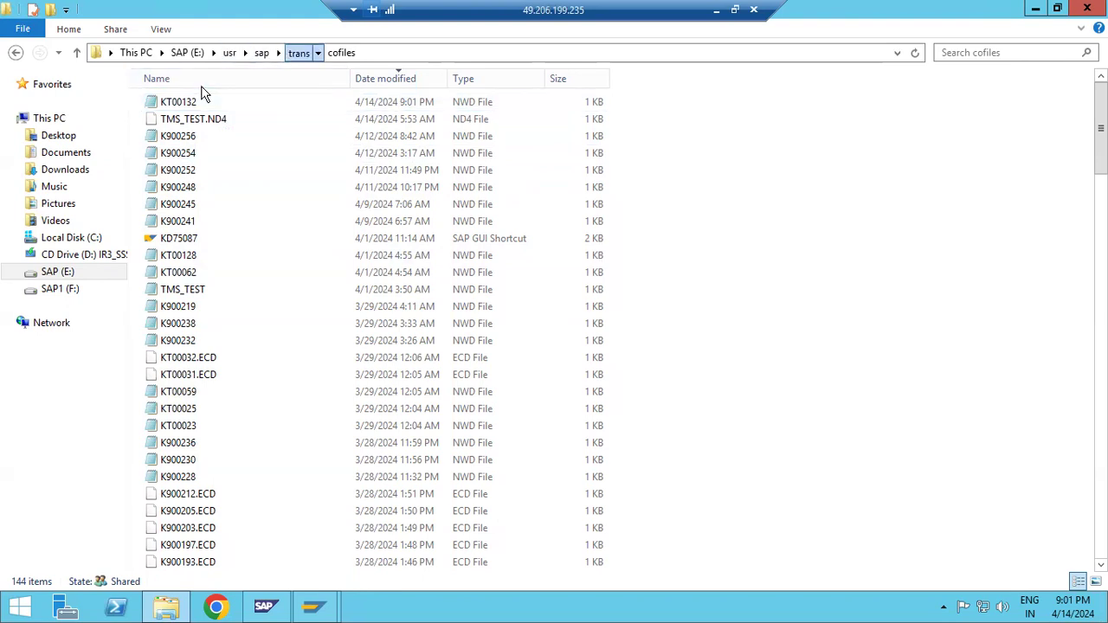
Check the data folder under trans for the export's data file, sorting the files by modification date
left_click(298, 52)
double_click(177, 171)
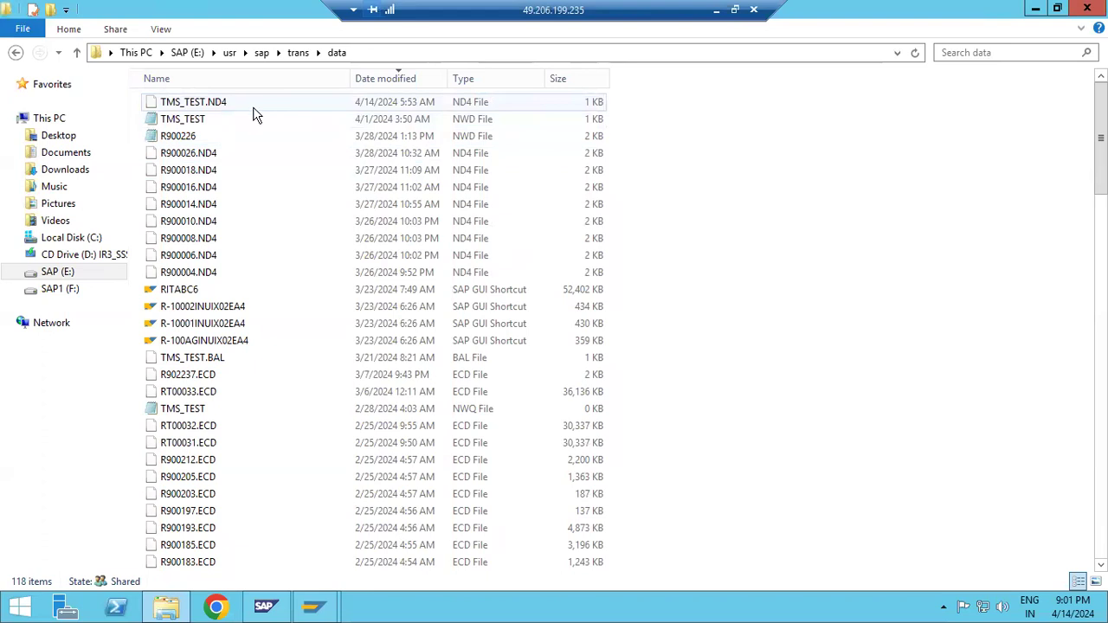
left_click(357, 79)
left_click(354, 81)
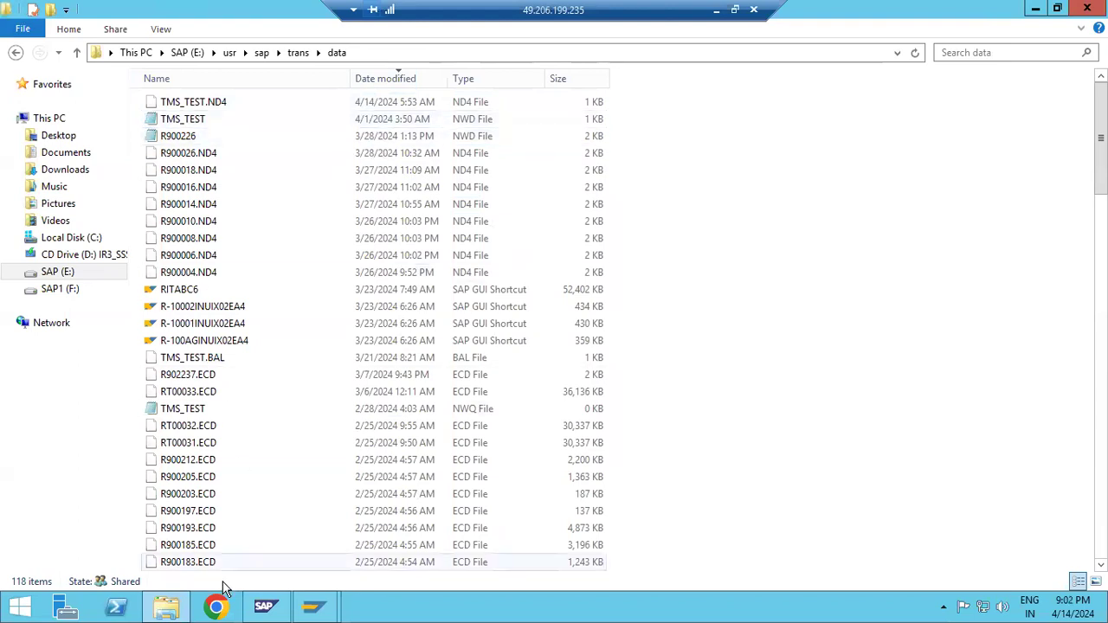
Switch to SAP, refresh the client 001 export log, and recheck the data folder in File Explorer for the export's file
mouse_move(313, 606)
left_click(354, 559)
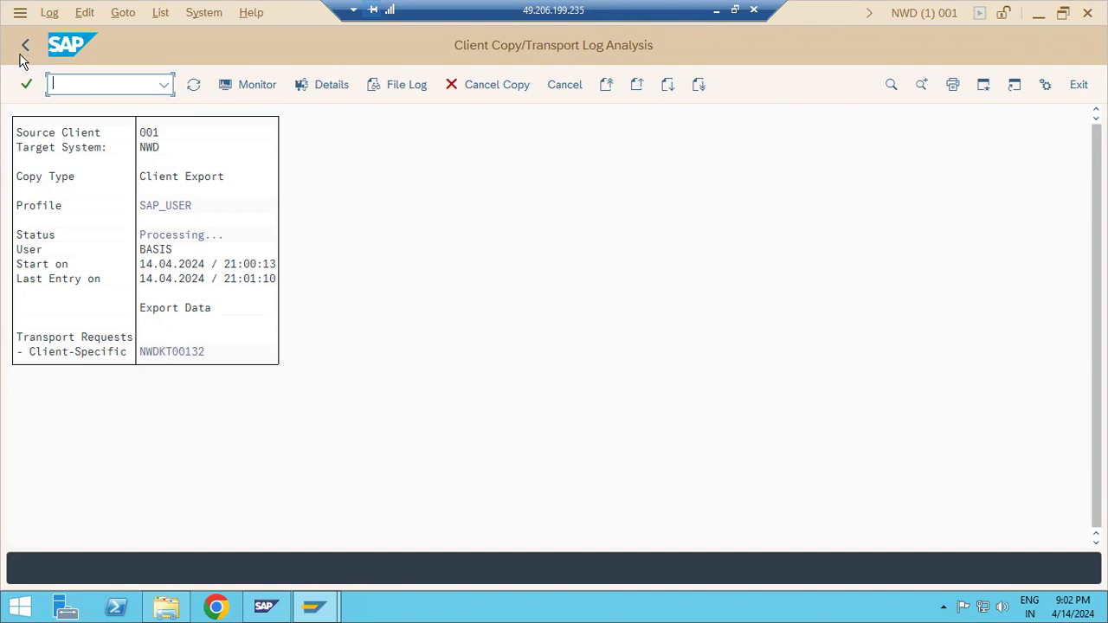
left_click(193, 88)
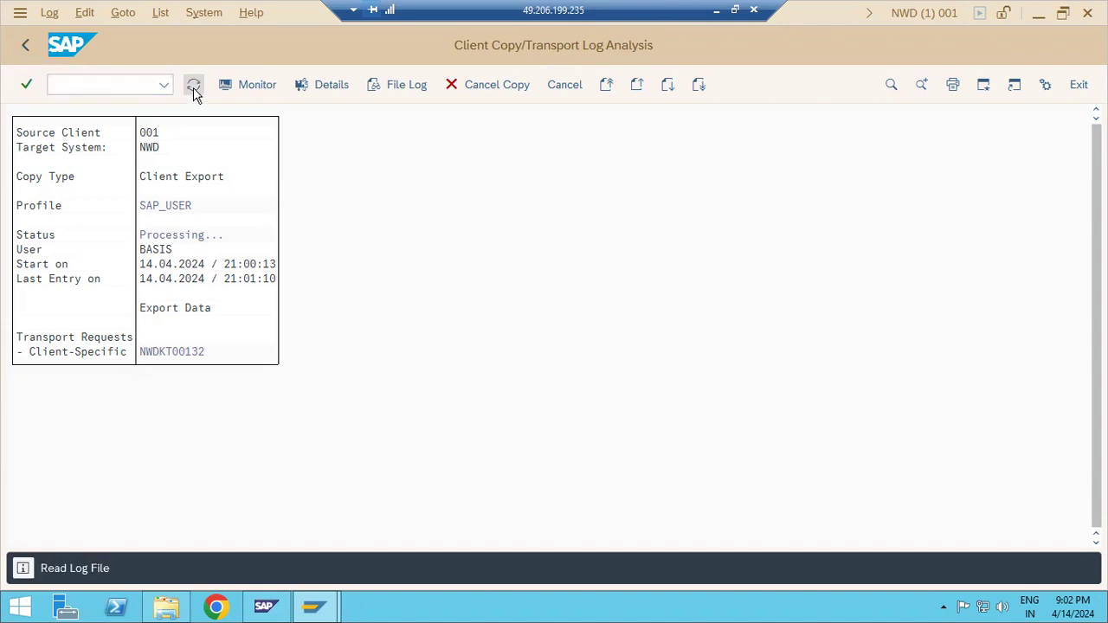
left_click(193, 87)
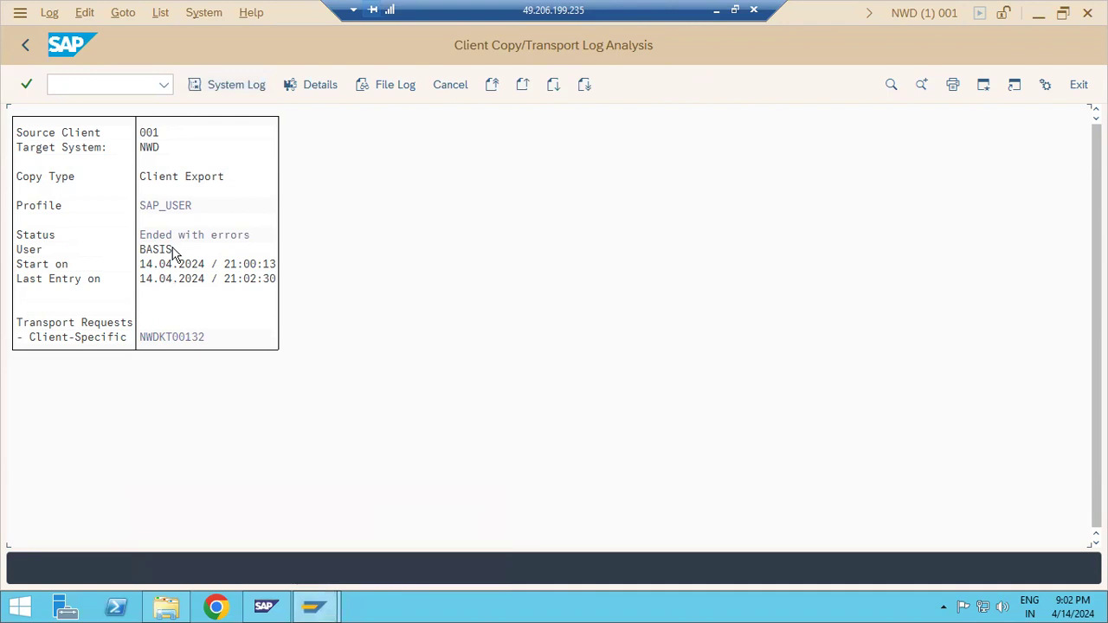
left_click(166, 606)
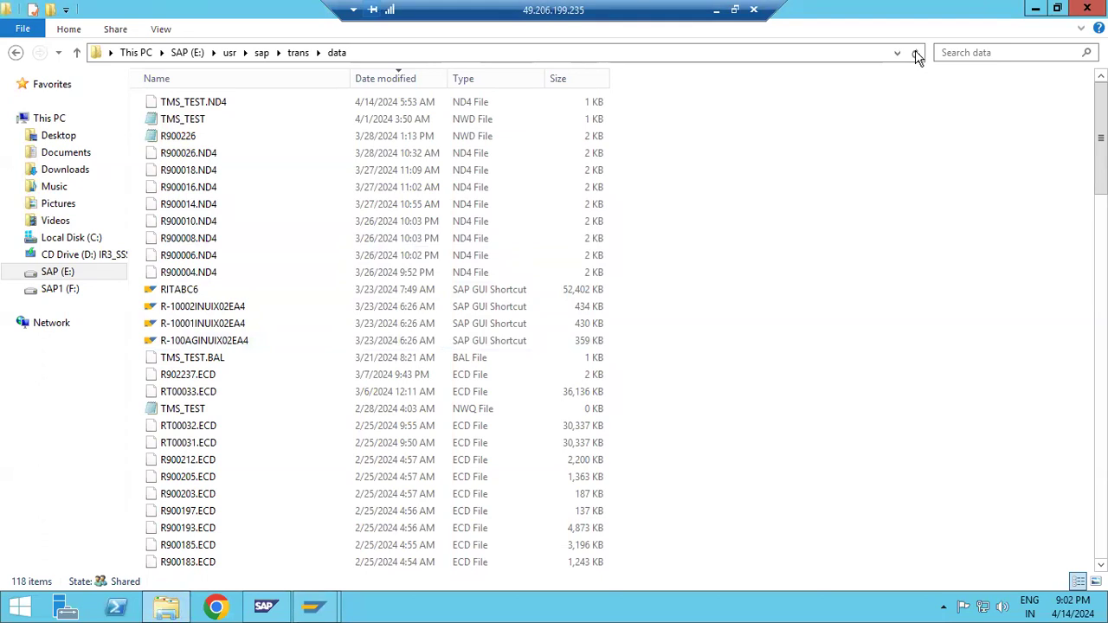
Switch back to SAP, open client import post-processing with transaction SCC7 and confirm the data loss warning
mouse_move(313, 606)
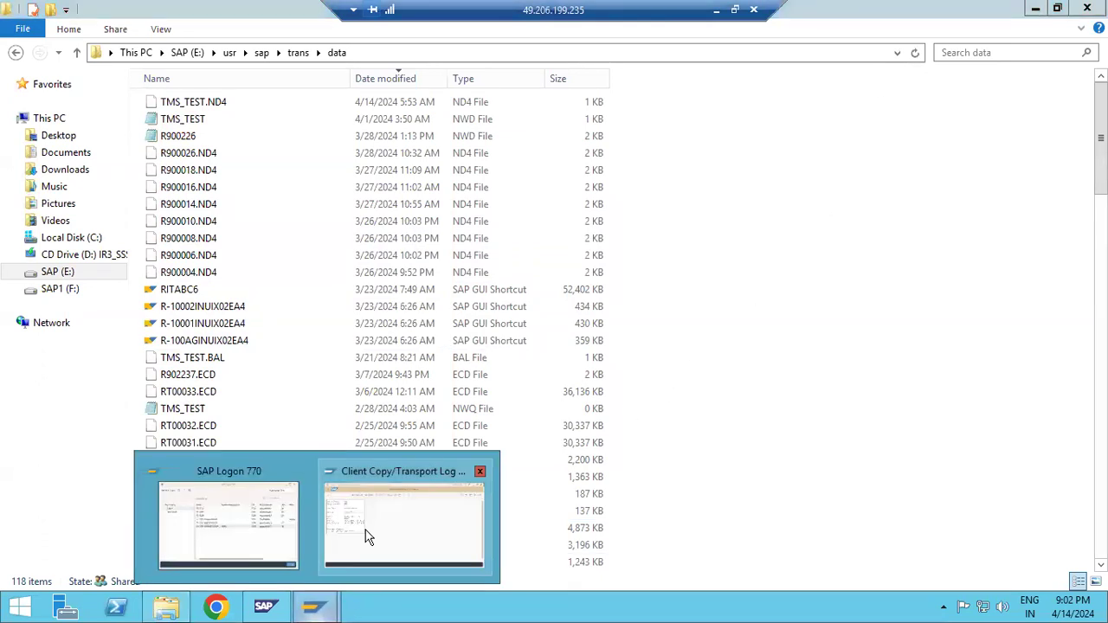
left_click(365, 536)
left_click(85, 87)
type("/nsccl")
key("Return")
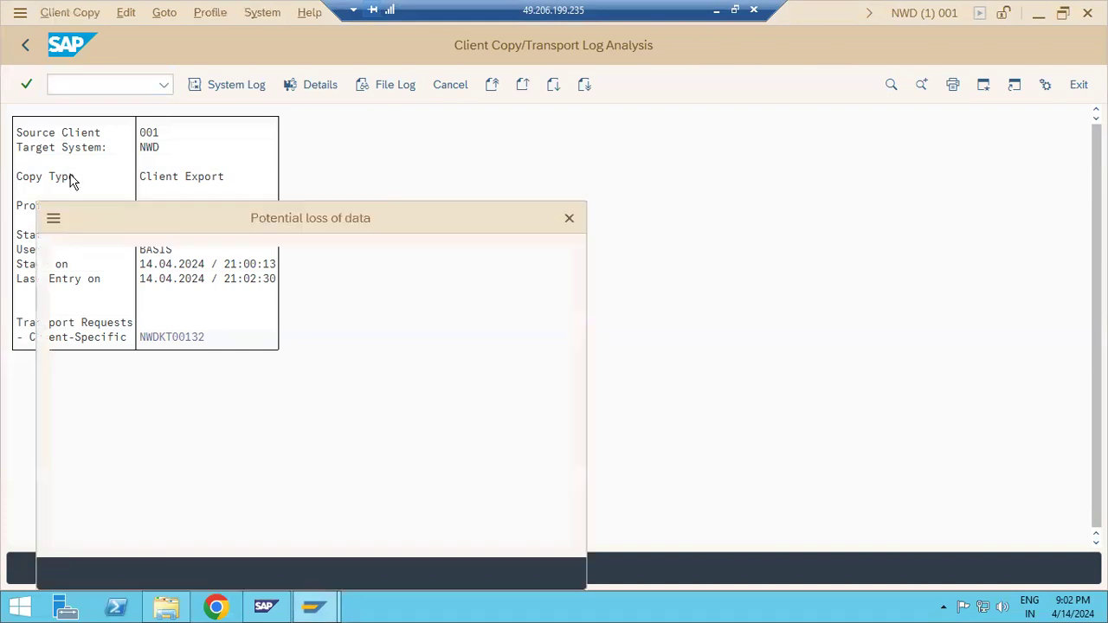
left_click(543, 572)
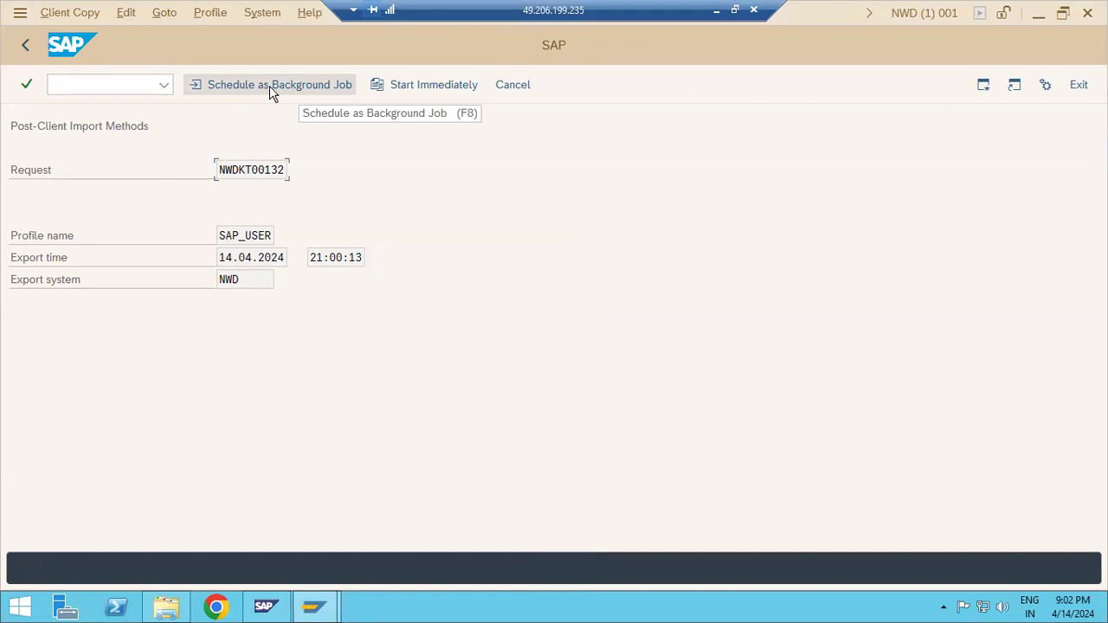
Schedule the post-import methods of request NWDKT00132 as an immediate background job with profile SAP_USER
left_click_drag(223, 171, 303, 171)
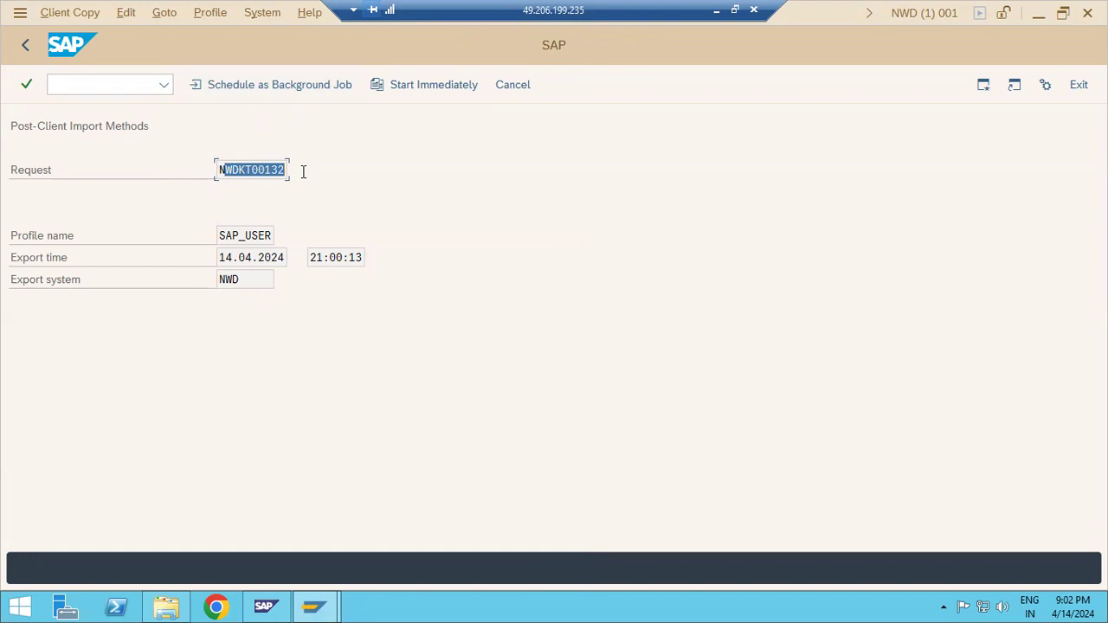
left_click(256, 171)
left_click_drag(253, 171, 292, 171)
left_click(221, 171)
left_click(280, 95)
left_click(32, 232)
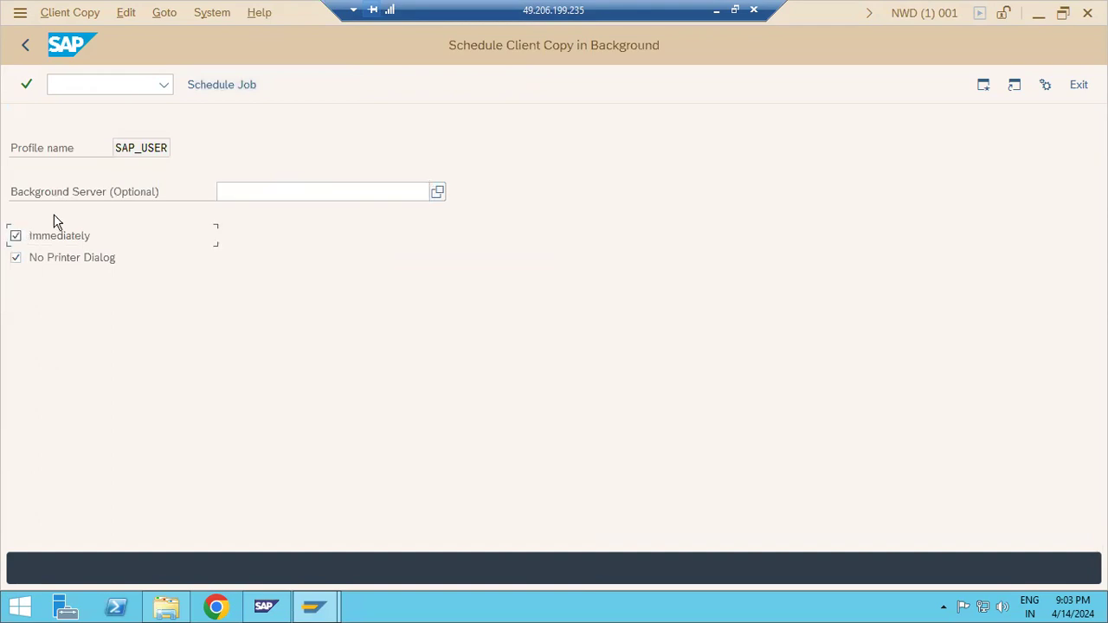
left_click(224, 90)
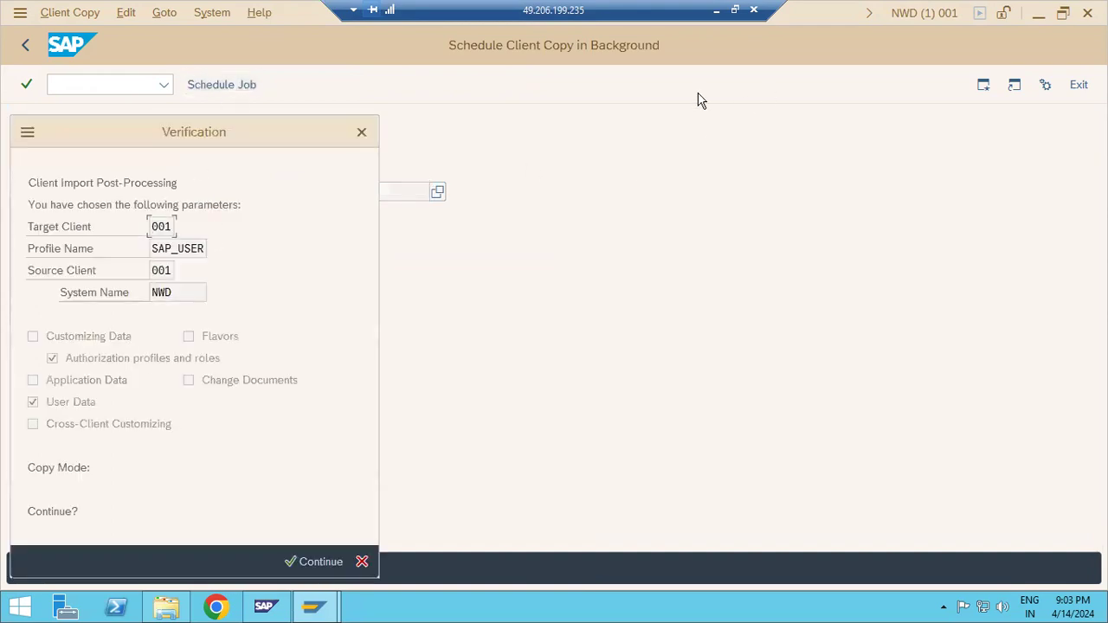
left_click(298, 563)
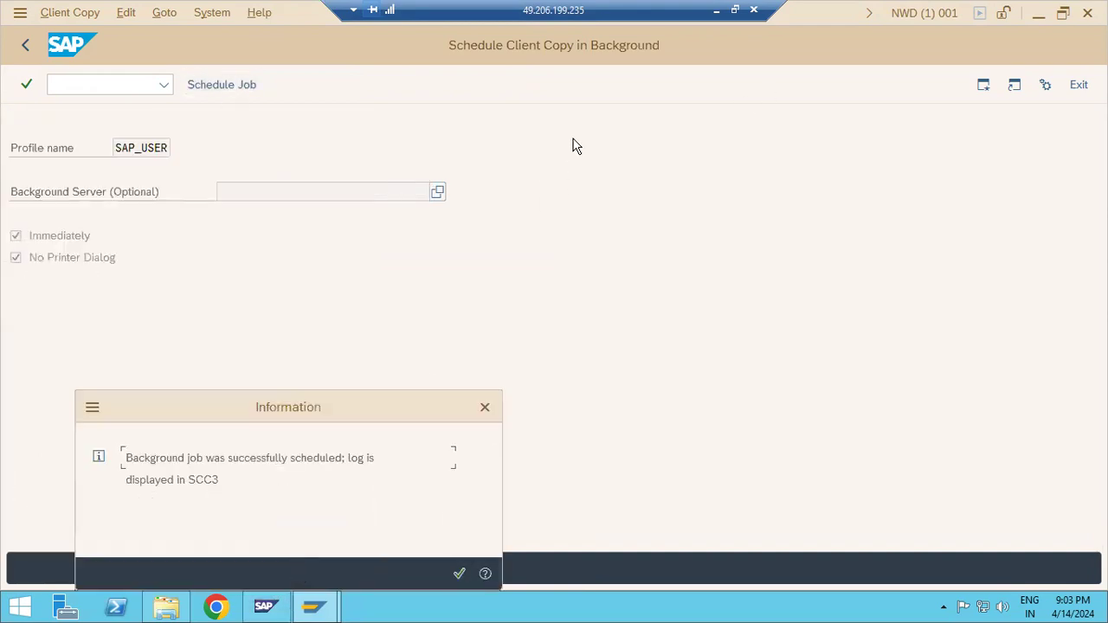
left_click(458, 574)
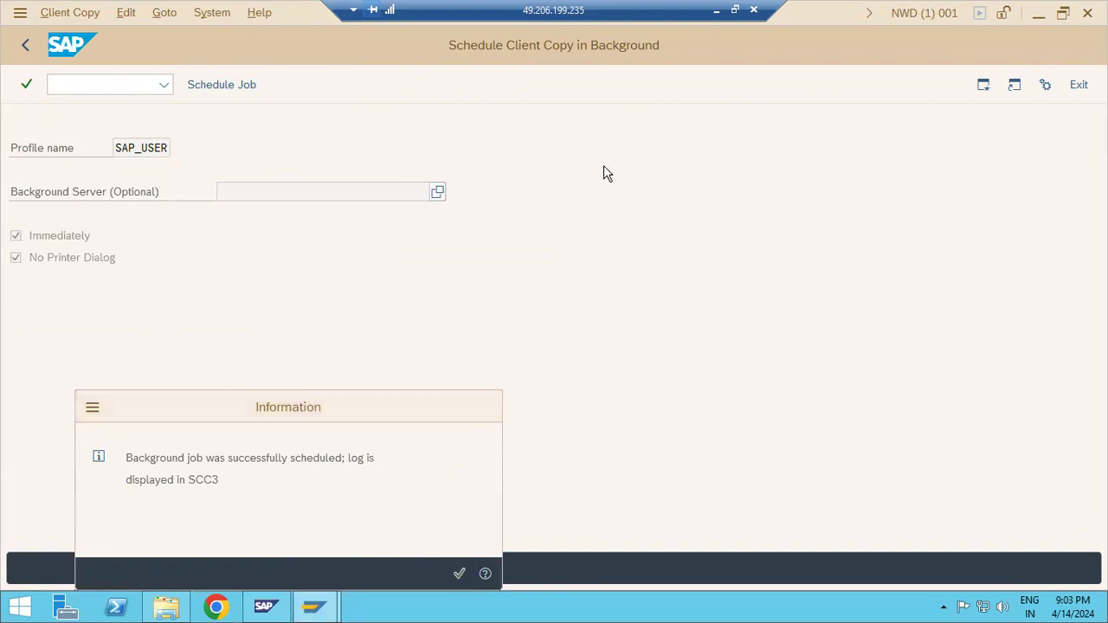
Review the Paint notes, return to the SAP session, open the SCC3 client copy logs and dismiss the security warning
left_click(718, 11)
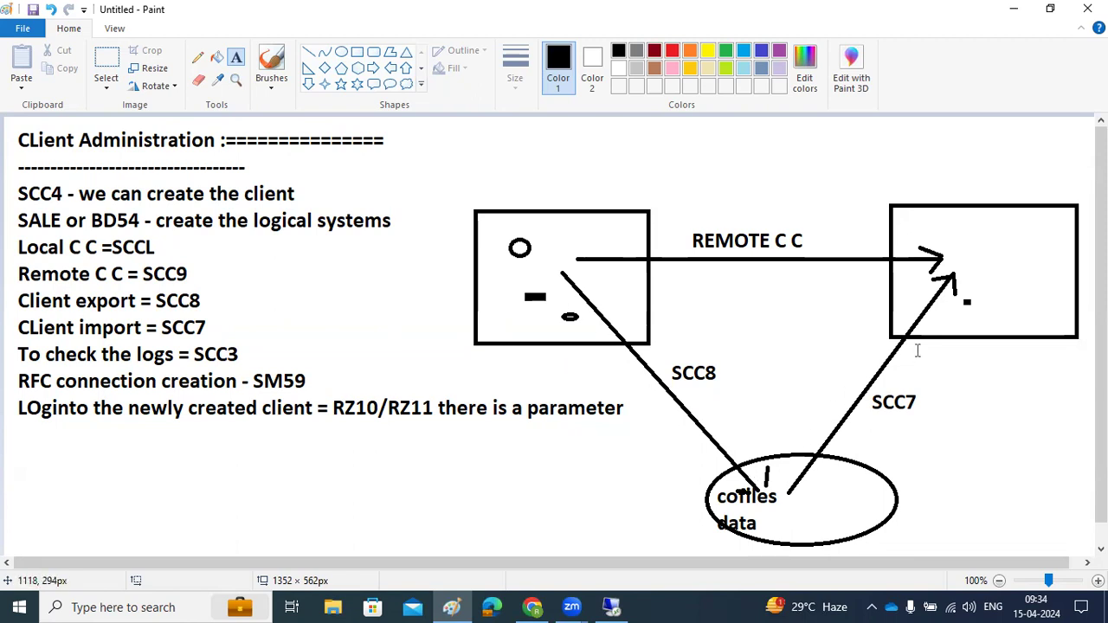
left_click(611, 606)
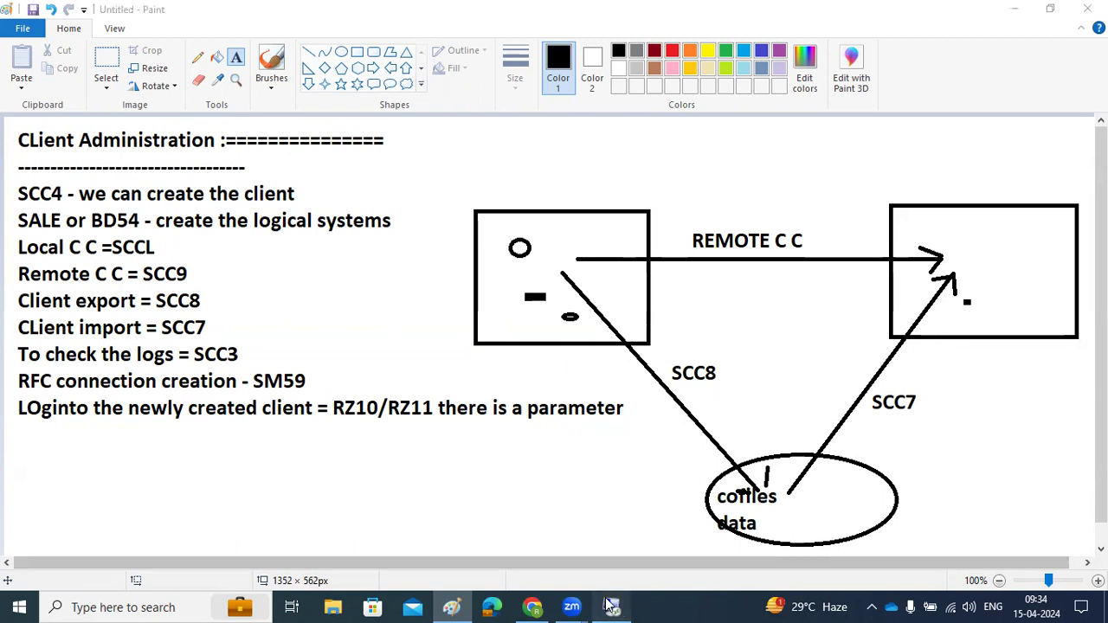
left_click(37, 99)
type("scc3")
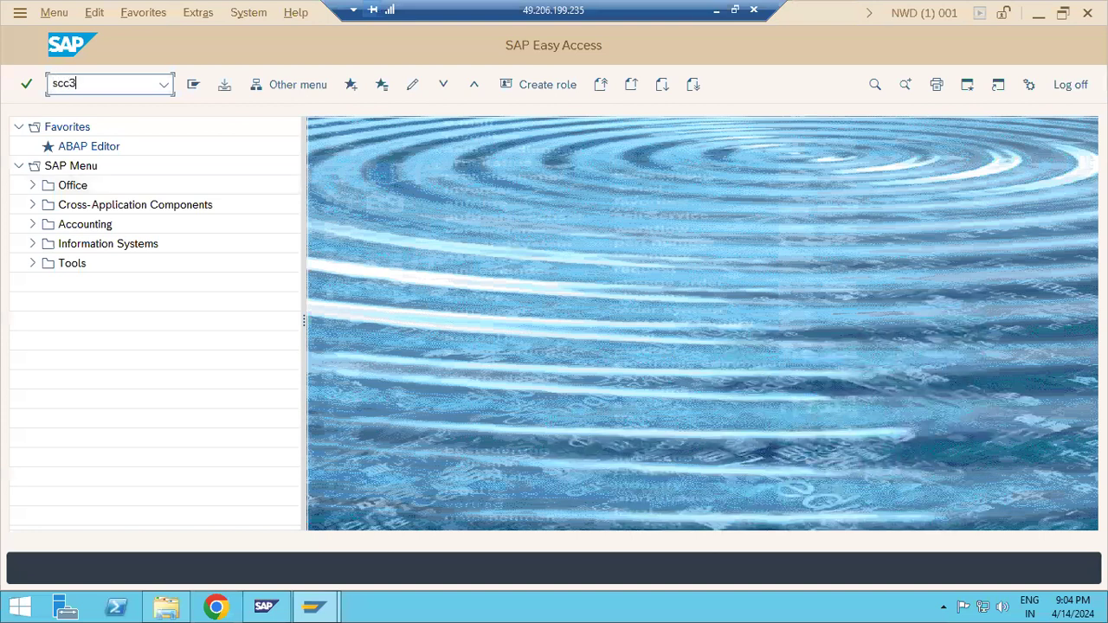
key("Return")
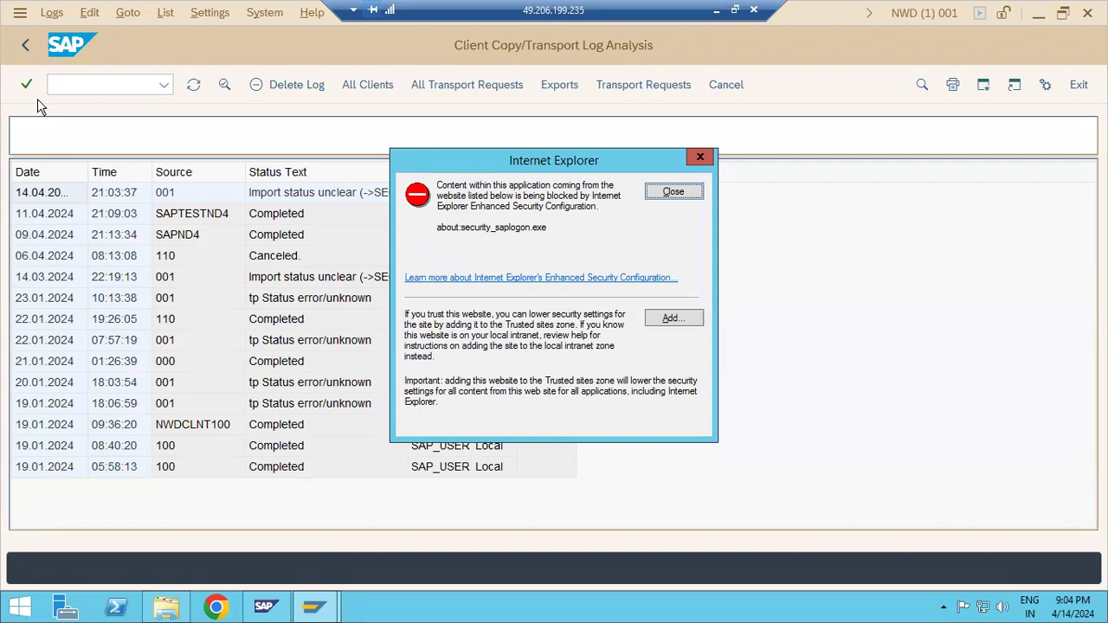
left_click(680, 194)
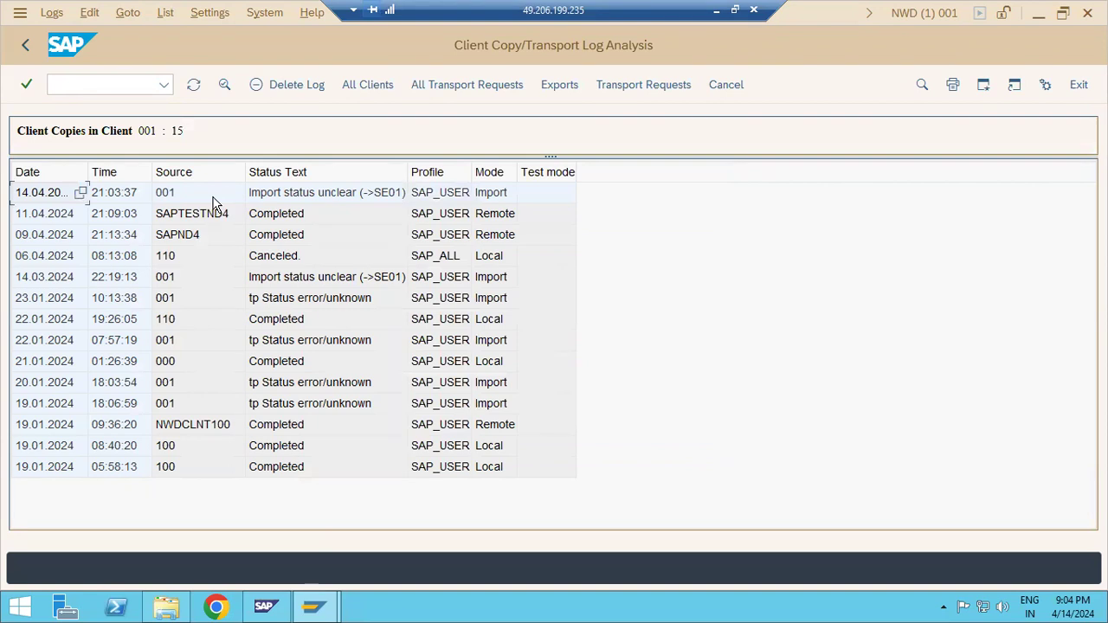
Go back to the log overview of all target clients, dismiss the security warning and check the last run statuses
left_click(26, 45)
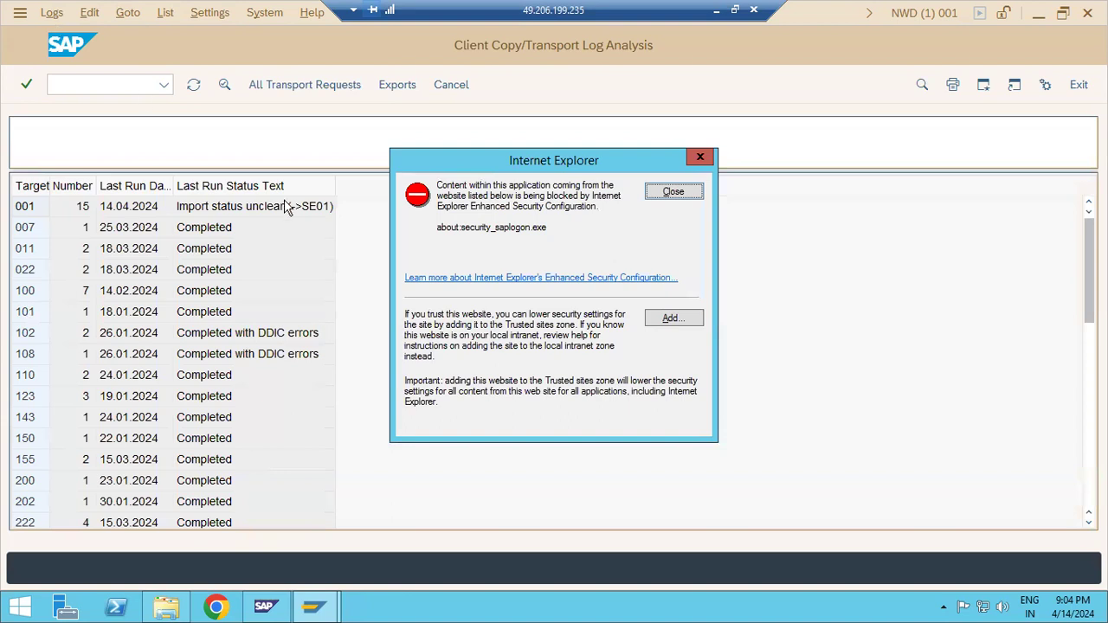
left_click(660, 194)
scroll(304, 279, "down", 8)
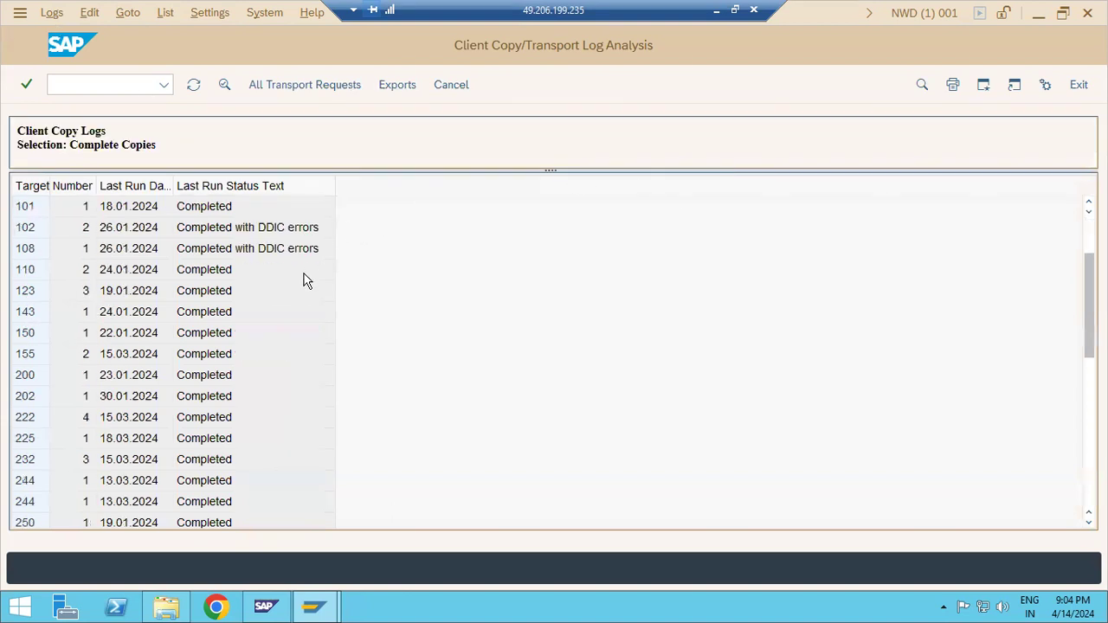
scroll(304, 280, "down", 3)
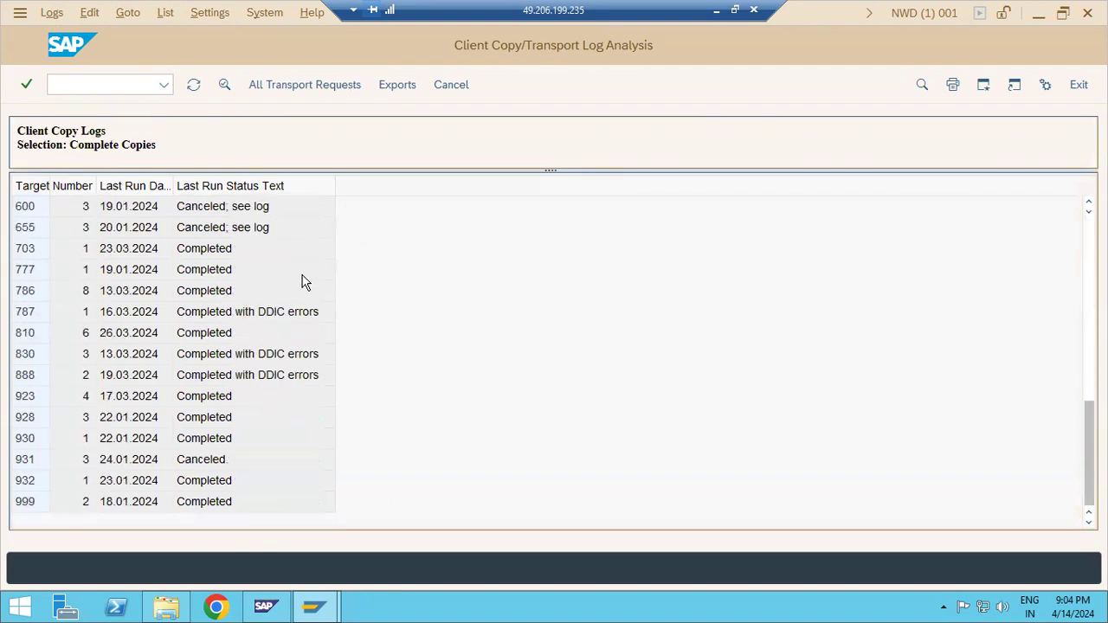
Minimize the remote session and switch to the client administration notes in Paint
left_click(264, 607)
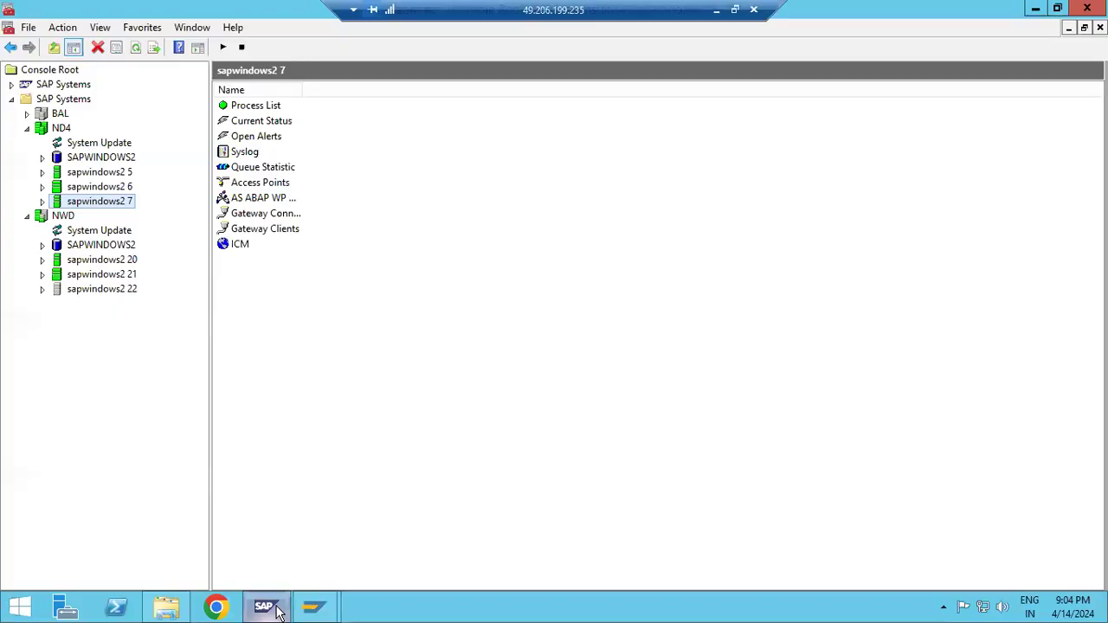
left_click(277, 611)
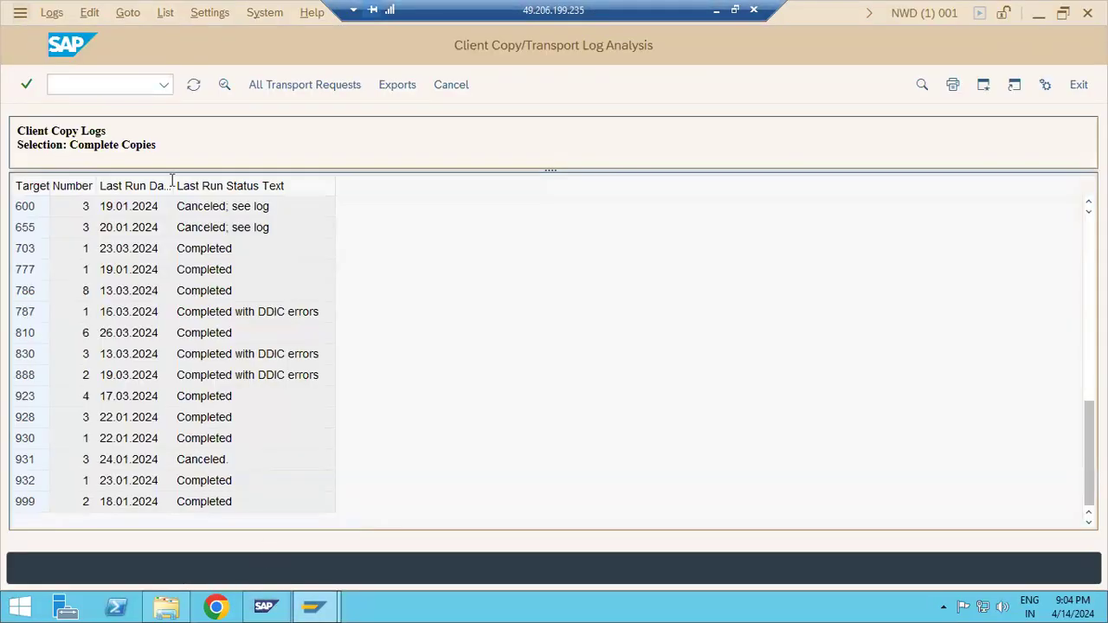
left_click(717, 10)
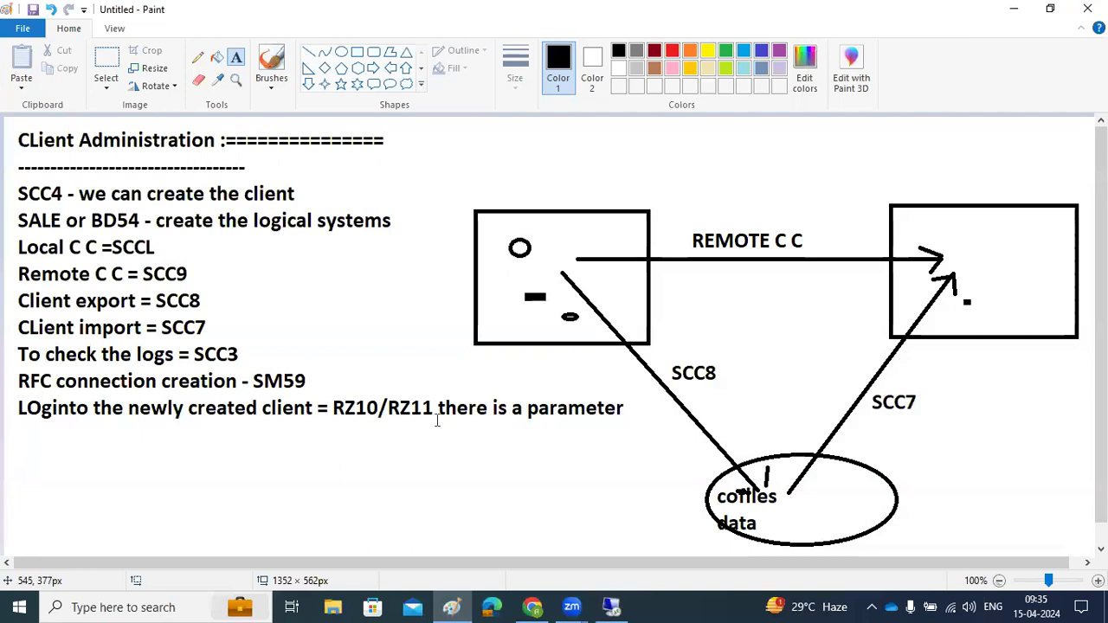